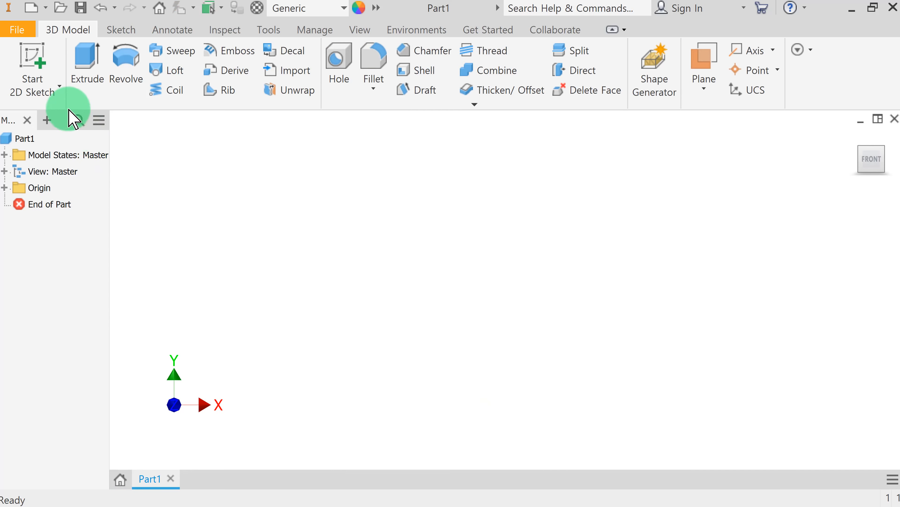
# Sketch a rectangle about 12.9 mm high on the front XY plane and constrain its bottom edge's midpoint to the origin.
pyautogui.click(34, 51)
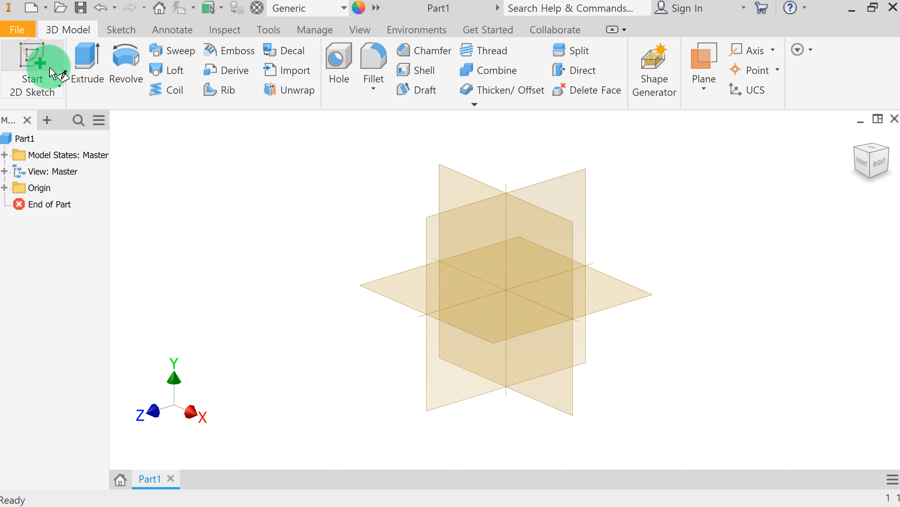
pyautogui.click(452, 185)
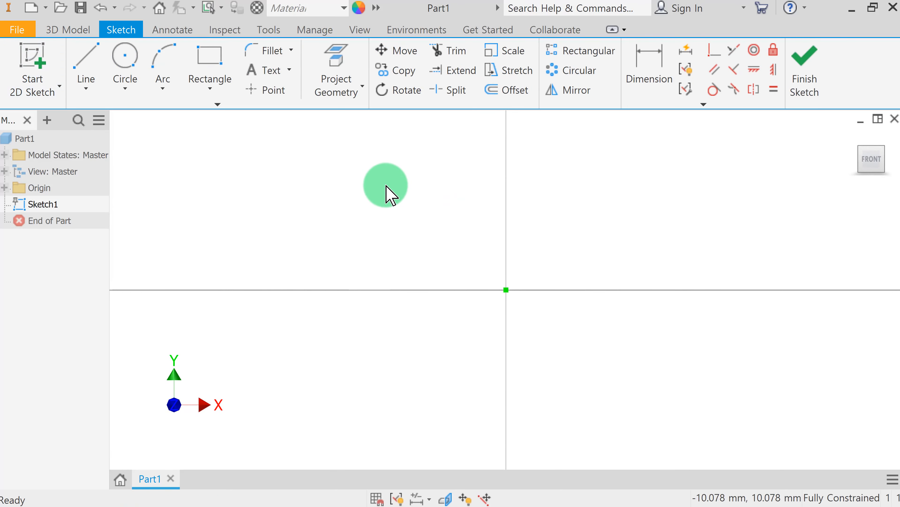
pyautogui.click(209, 69)
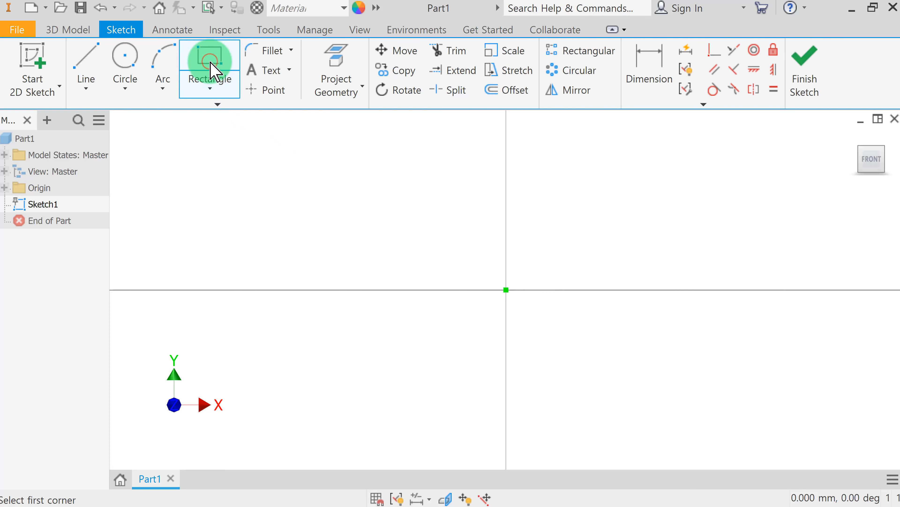
pyautogui.click(385, 137)
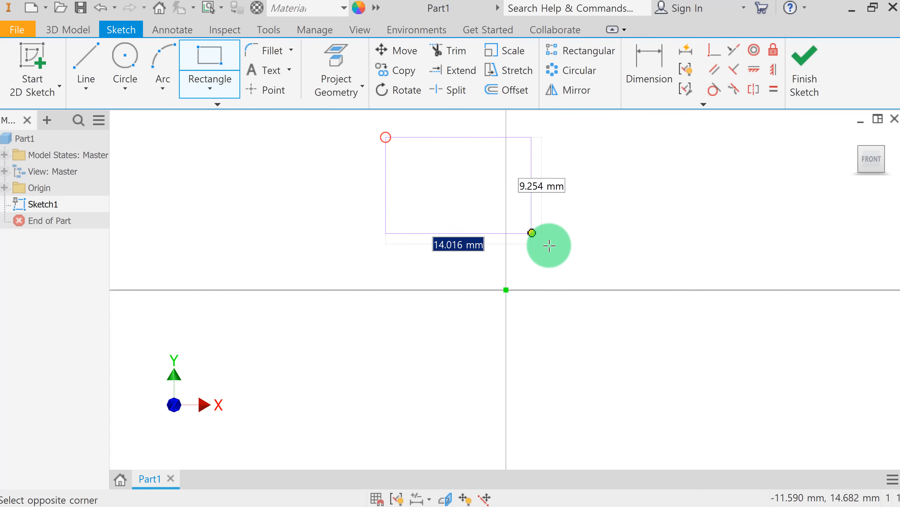
pyautogui.click(588, 272)
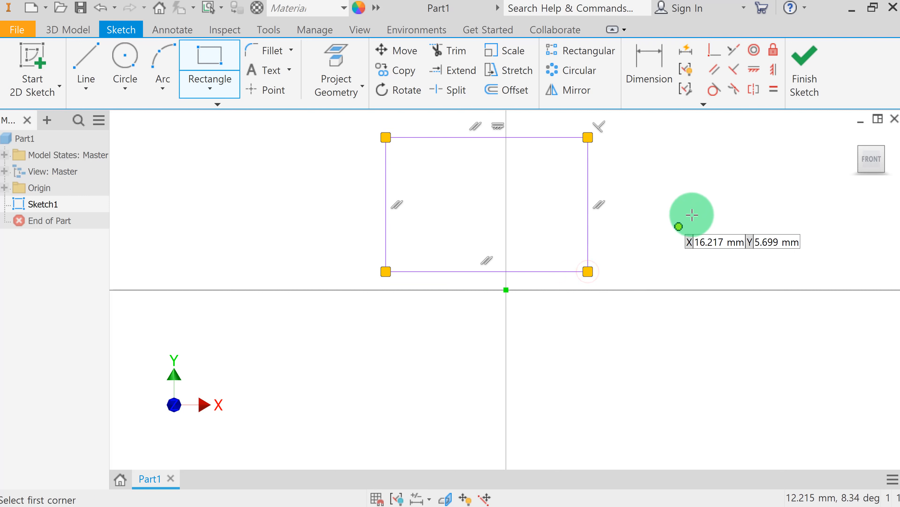
pyautogui.click(715, 54)
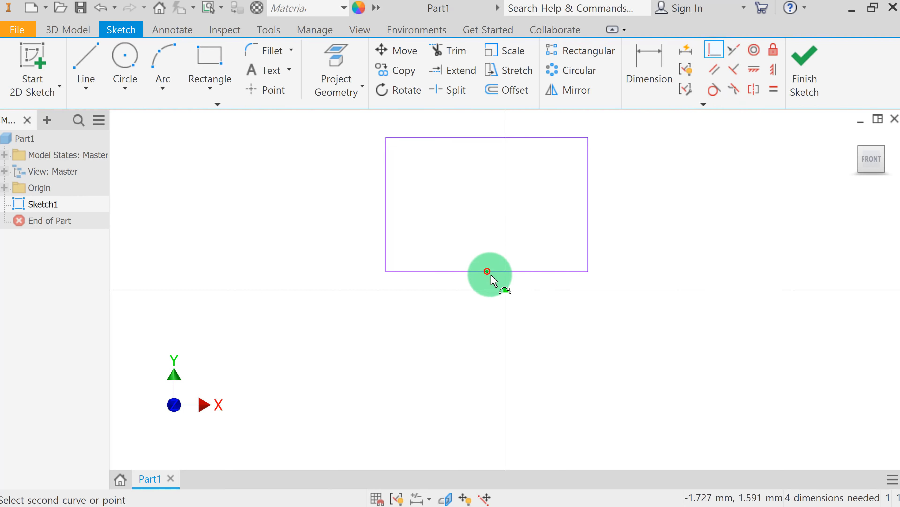
pyautogui.click(507, 290)
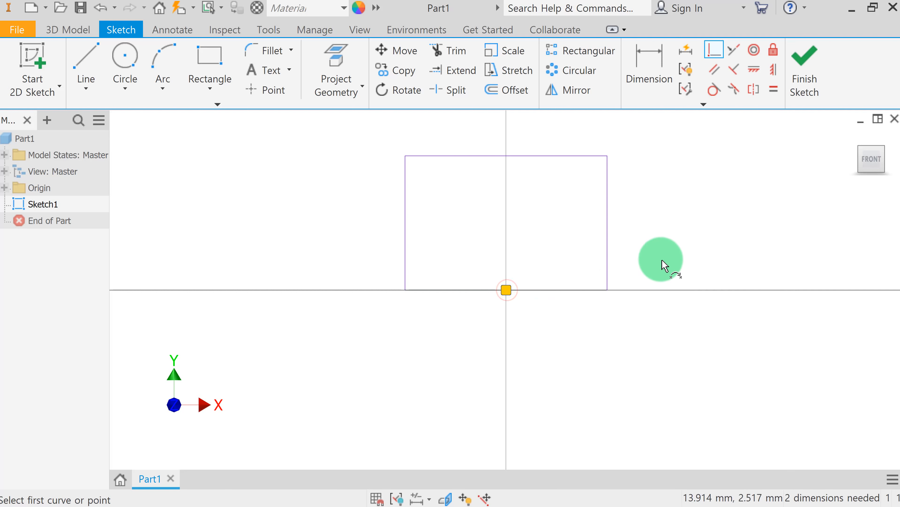
# Dimension the rectangle 49 mm high and 53 mm wide, and finish the sketch.
pyautogui.click(640, 68)
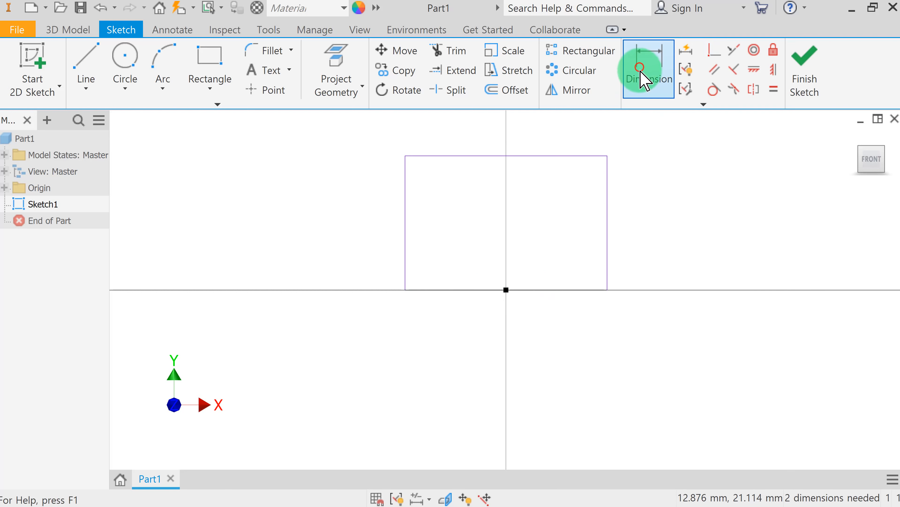
pyautogui.click(607, 213)
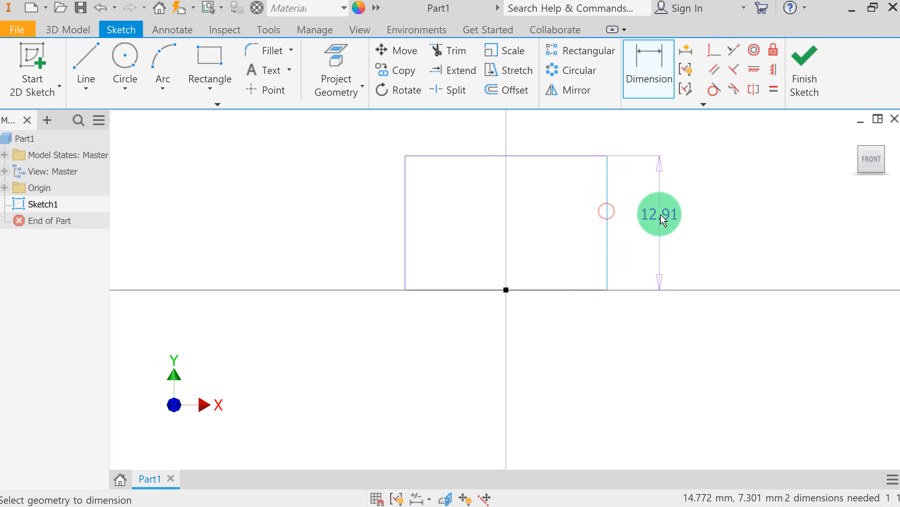
pyautogui.click(663, 220)
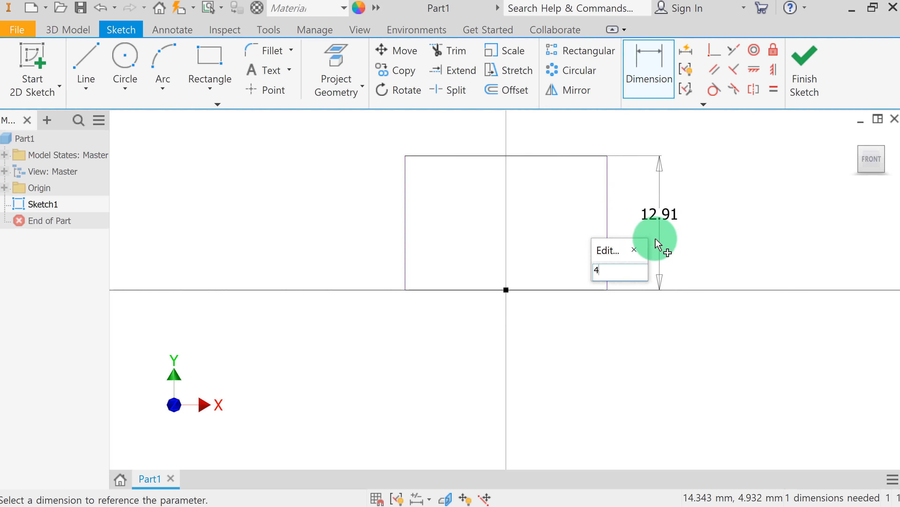
pyautogui.write('49')
pyautogui.press('Return')
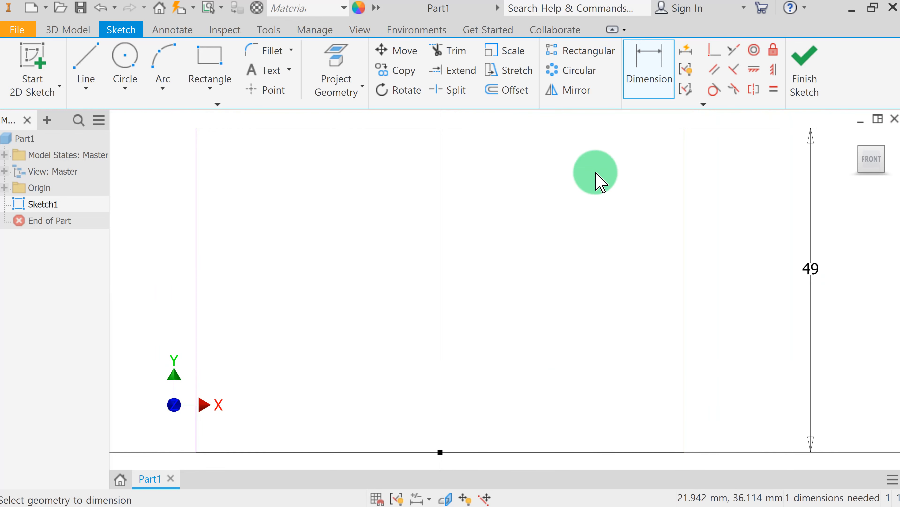
pyautogui.click(501, 128)
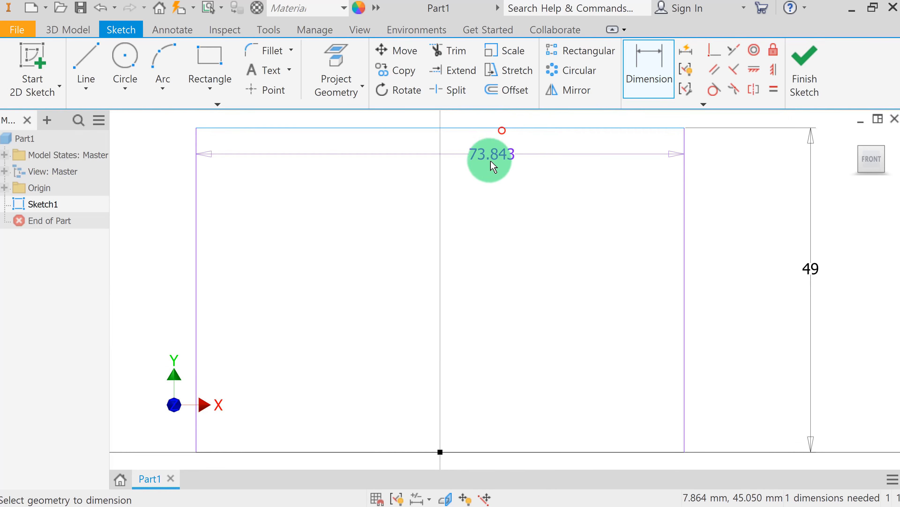
pyautogui.click(441, 195)
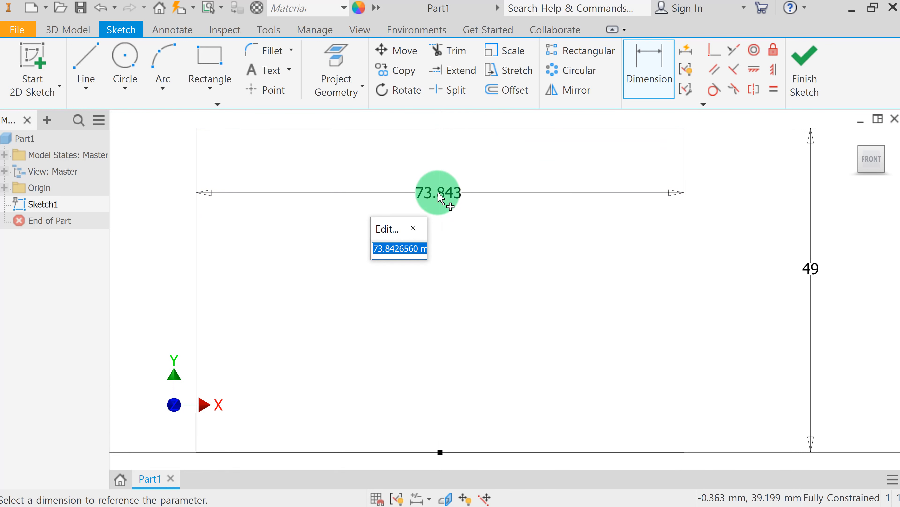
pyautogui.write('53')
pyautogui.press('Return')
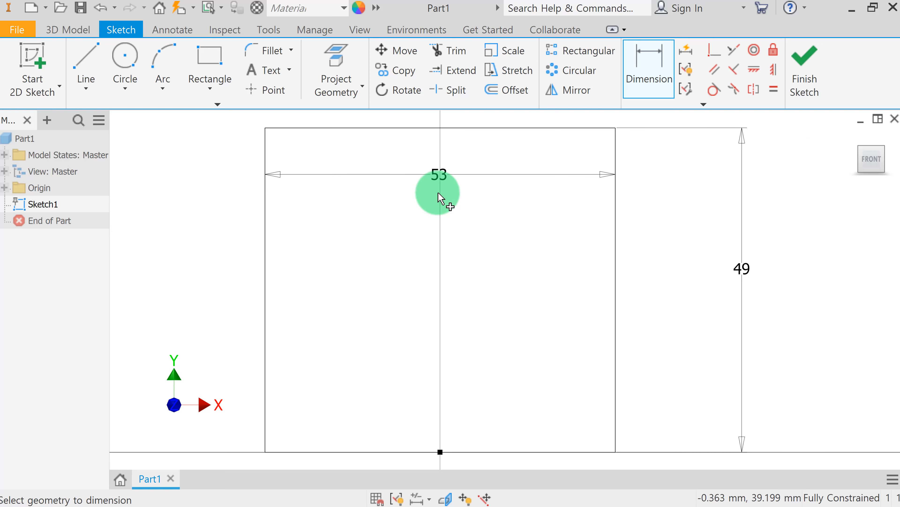
pyautogui.click(813, 62)
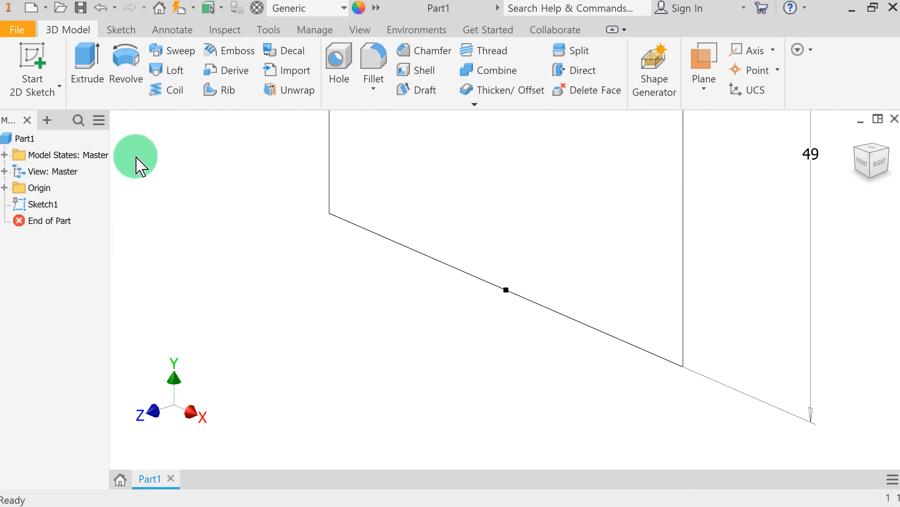
# Extrude the rectangular profile 17 mm forward from the sketch plane.
pyautogui.click(86, 71)
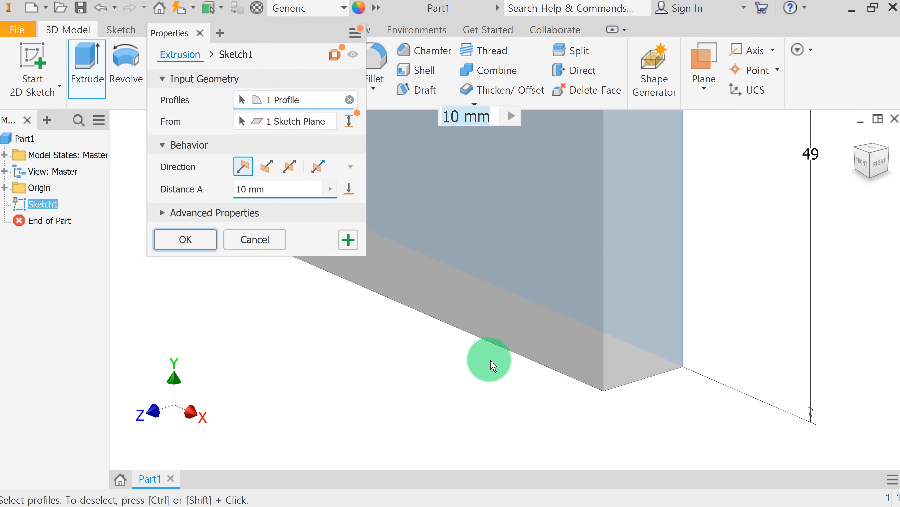
pyautogui.moveTo(499, 373); pyautogui.dragTo(538, 424, button='middle')
pyautogui.scroll(-4, 523, 424)
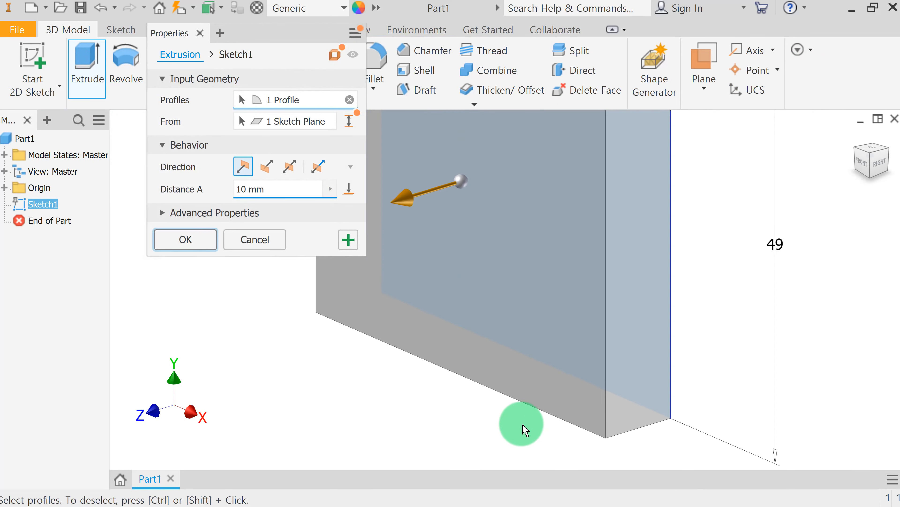
pyautogui.moveTo(625, 371); pyautogui.dragTo(726, 352, button='middle')
pyautogui.click(291, 194)
pyautogui.click(288, 192)
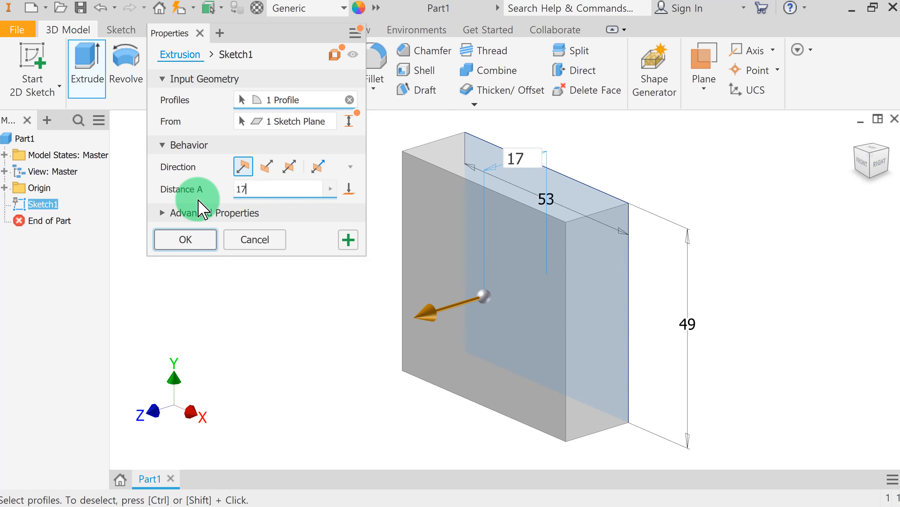
pyautogui.click(202, 240)
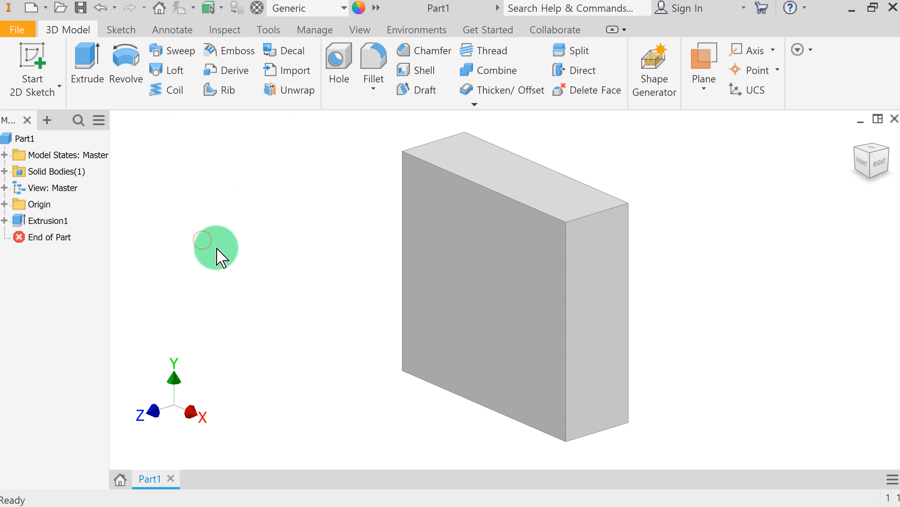
# Start a sketch on the block's front face and draw two rectangles, one near the bottom edge and one near the top edge.
pyautogui.moveTo(233, 262); pyautogui.dragTo(238, 285, button='middle')
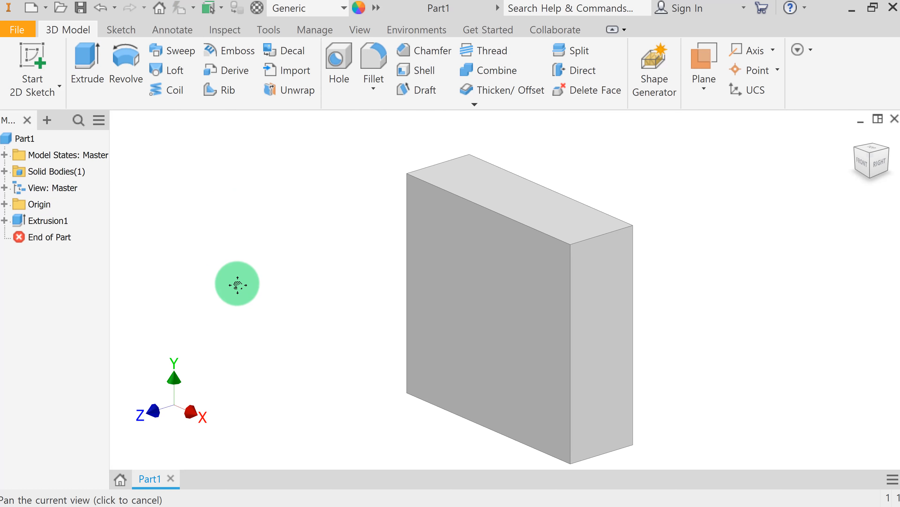
pyautogui.click(35, 55)
pyautogui.click(493, 283)
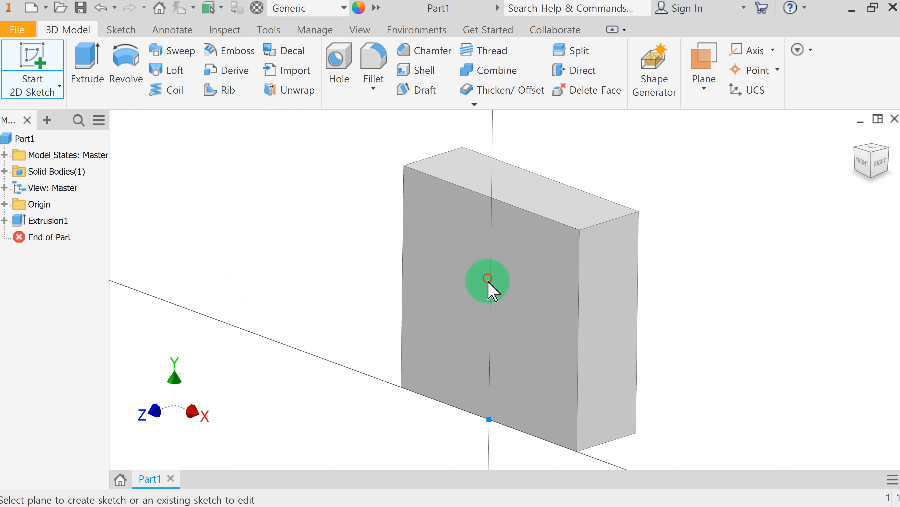
pyautogui.moveTo(468, 313); pyautogui.dragTo(428, 402, button='middle')
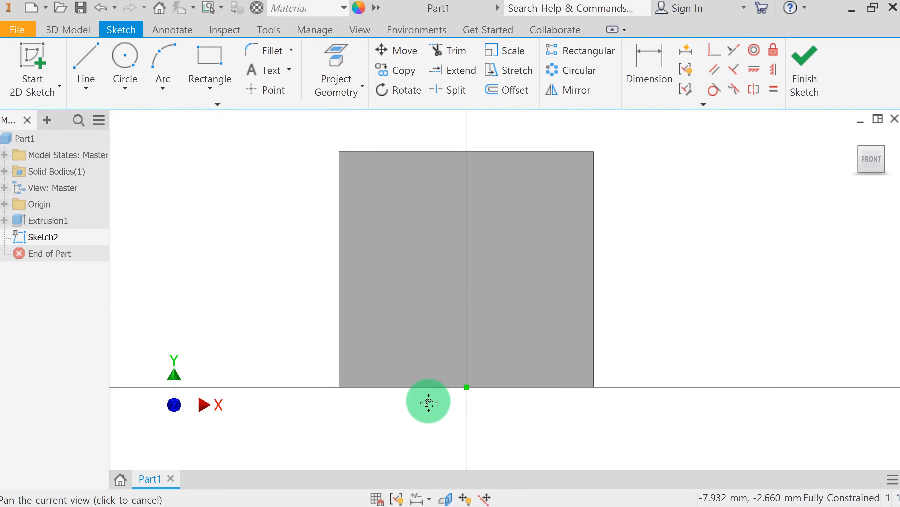
pyautogui.click(210, 57)
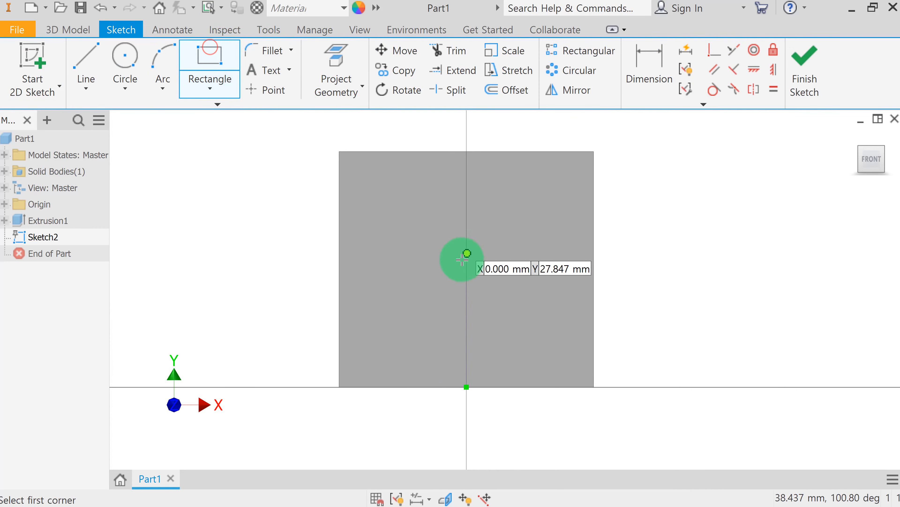
pyautogui.click(414, 318)
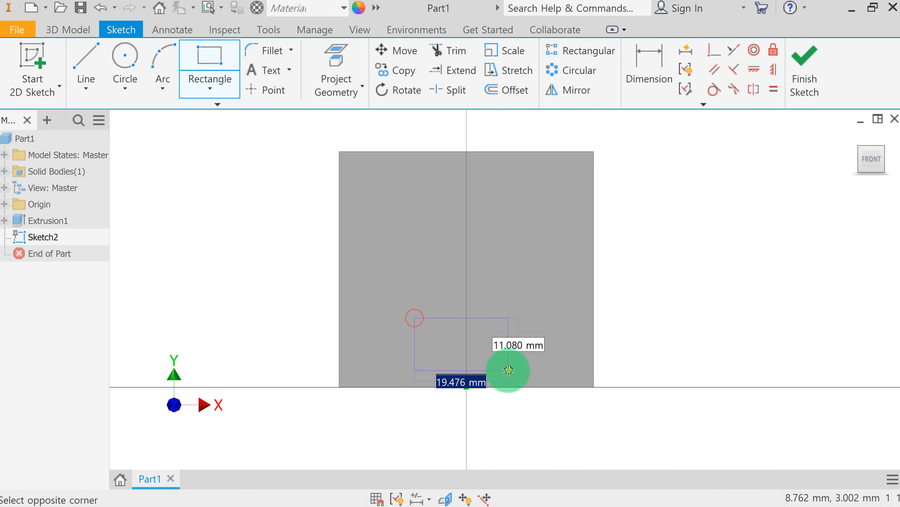
pyautogui.click(493, 369)
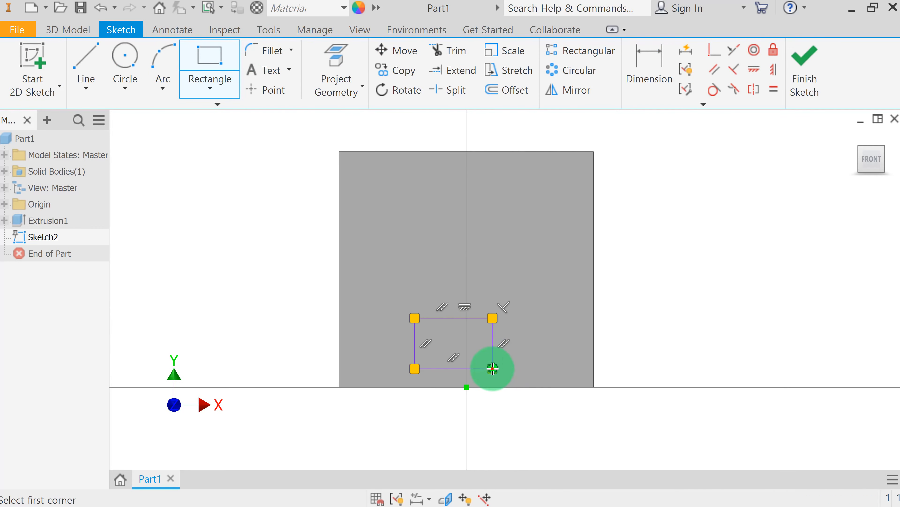
pyautogui.click(438, 164)
pyautogui.click(524, 206)
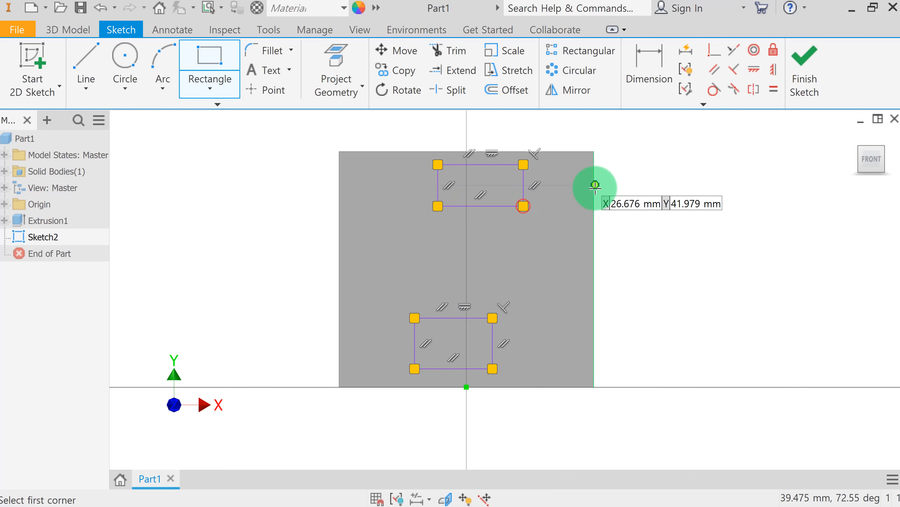
# Make the upper rectangle's top midpoint coincident with the block's top edge midpoint, and the lower rectangle's bottom midpoint with the origin.
pyautogui.click(712, 51)
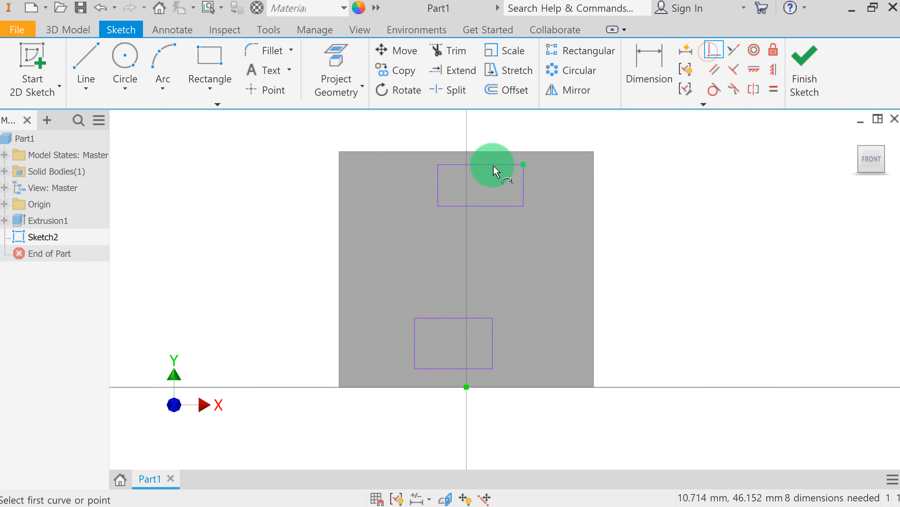
pyautogui.click(465, 153)
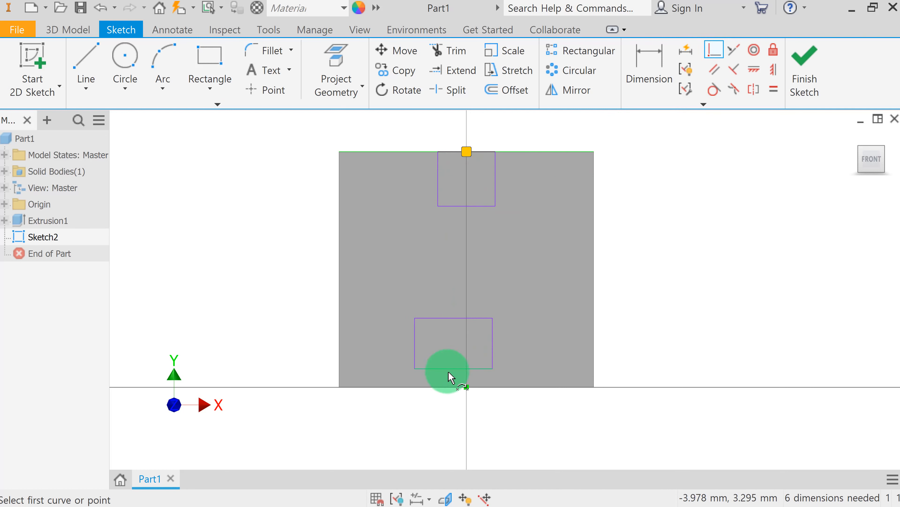
pyautogui.click(467, 387)
# Dimension the lower rectangle 18 mm high and set the upper rectangle's bottom edge 18+17 mm above the block's base.
pyautogui.click(649, 71)
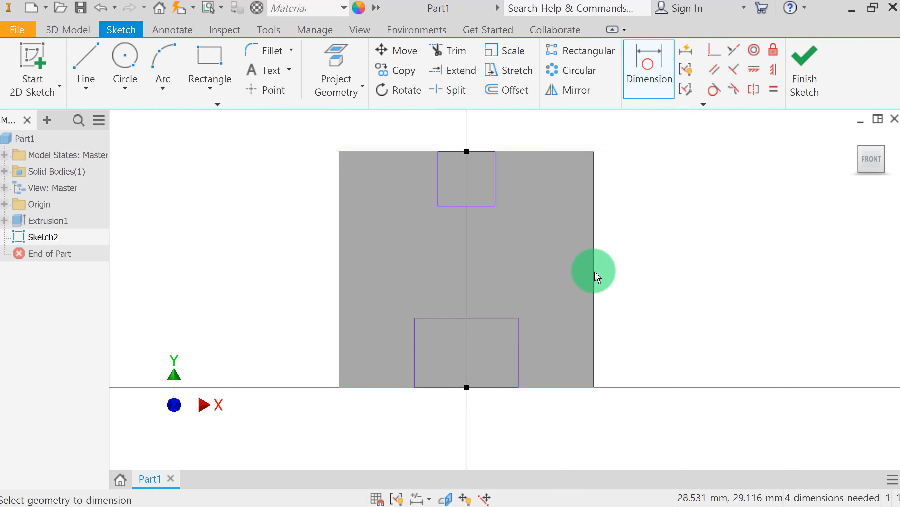
pyautogui.click(519, 364)
pyautogui.click(642, 356)
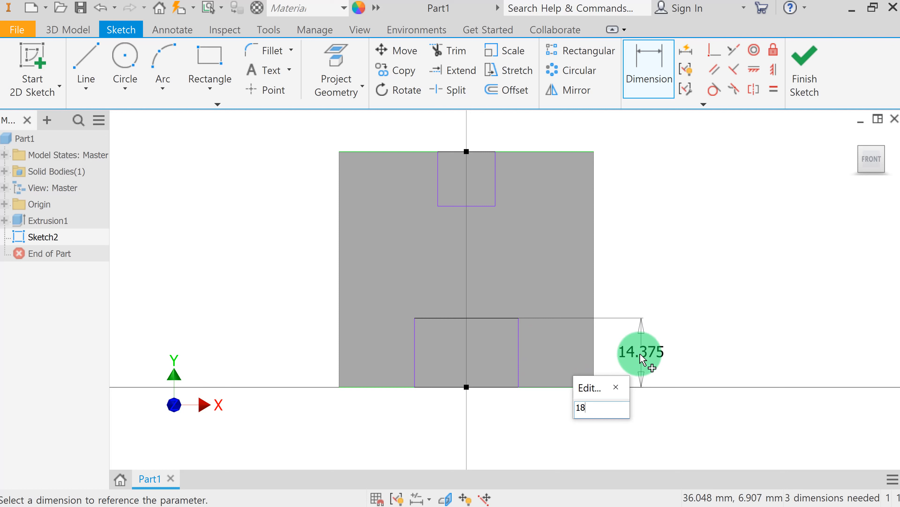
pyautogui.press('Return')
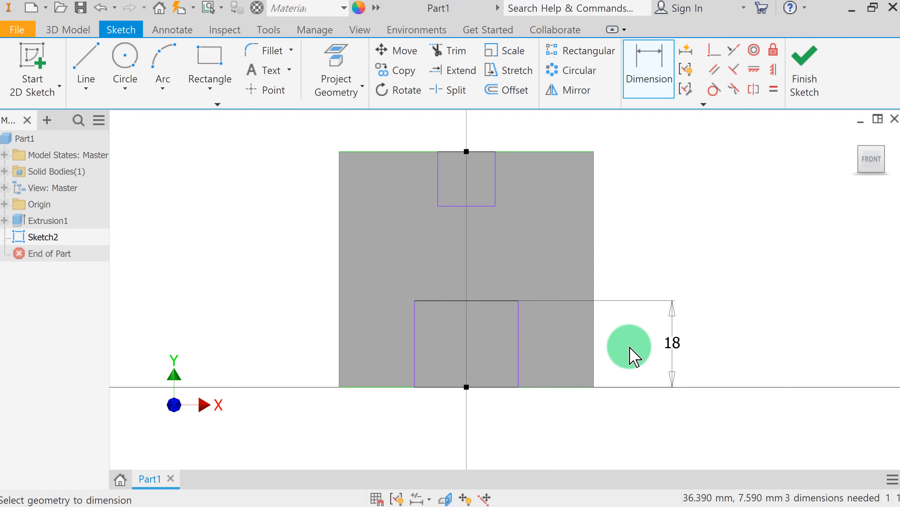
pyautogui.click(495, 174)
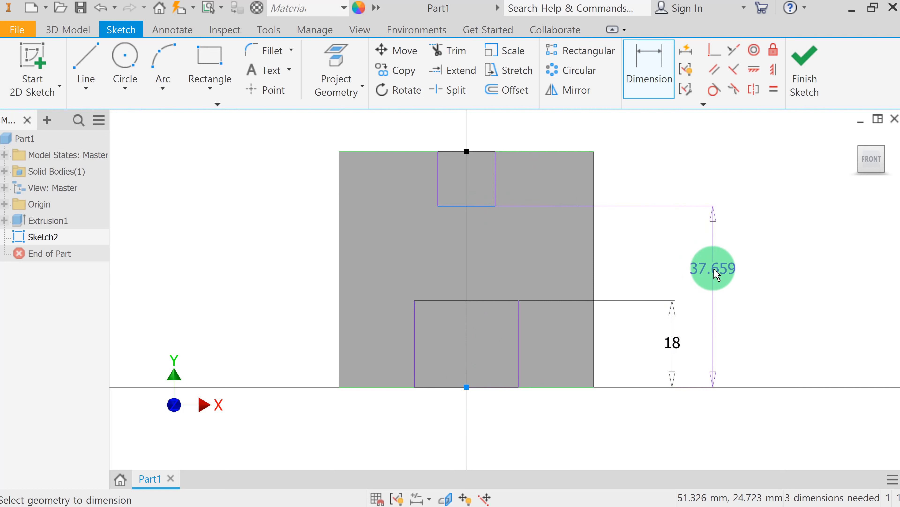
pyautogui.click(714, 268)
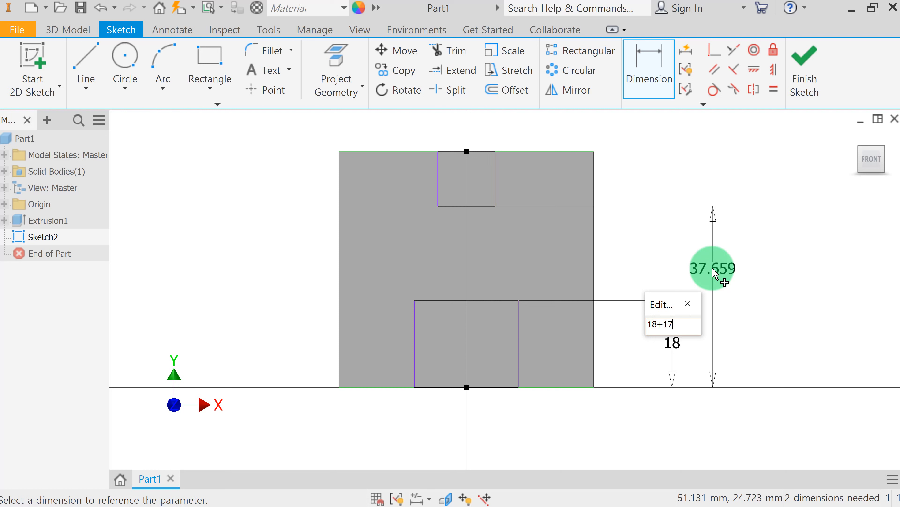
pyautogui.press('Return')
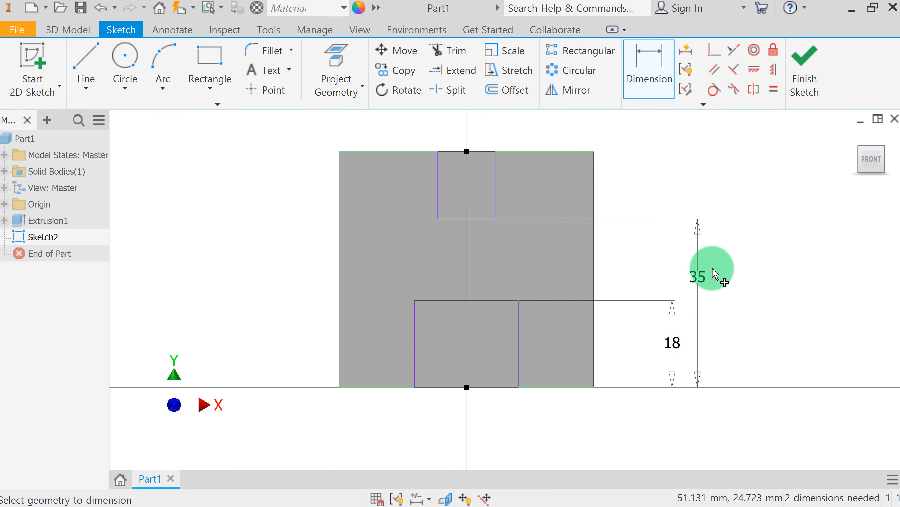
# Dimension the upper and lower rectangles 17 mm wide each and finish the sketch.
pyautogui.click(474, 149)
pyautogui.click(470, 130)
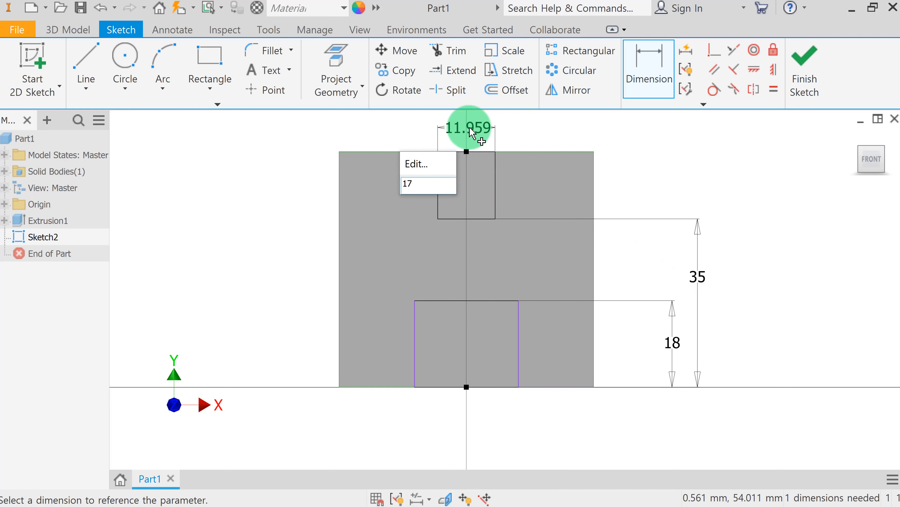
pyautogui.write('17')
pyautogui.press('Return')
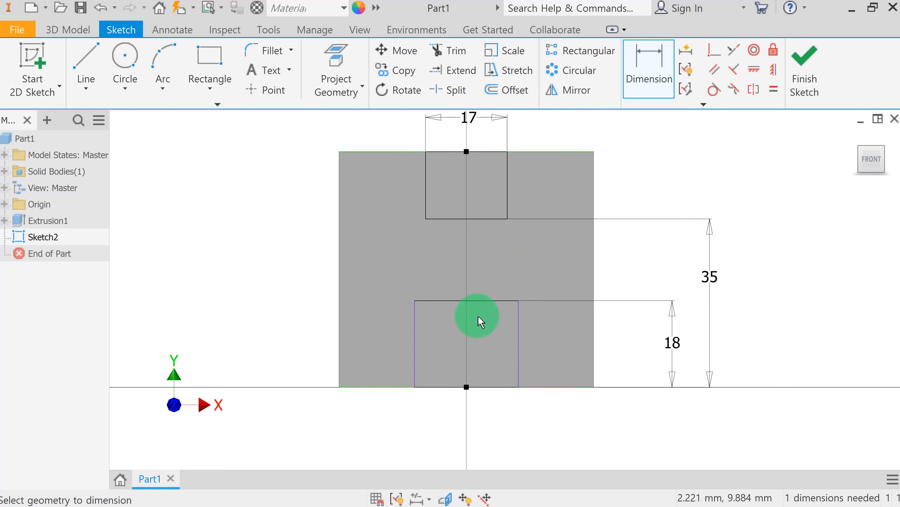
pyautogui.click(475, 268)
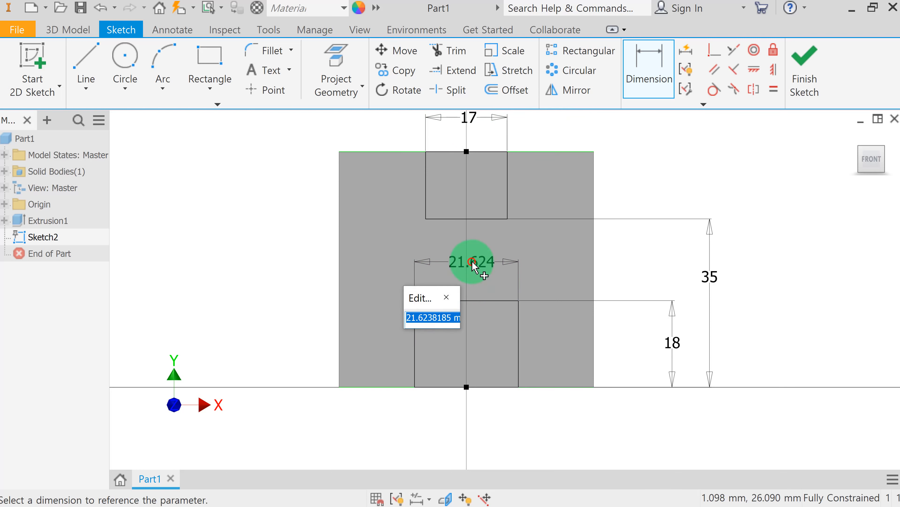
pyautogui.press('Return')
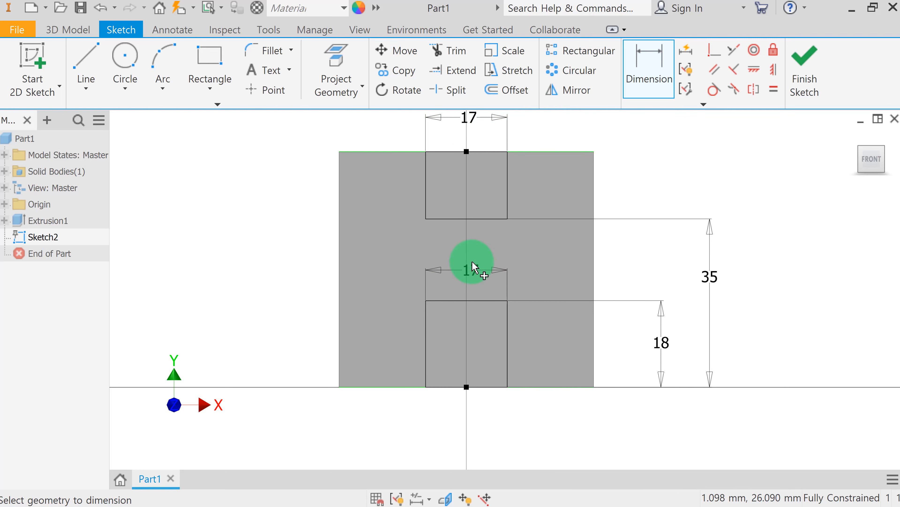
pyautogui.moveTo(647, 266); pyautogui.dragTo(643, 283, button='middle')
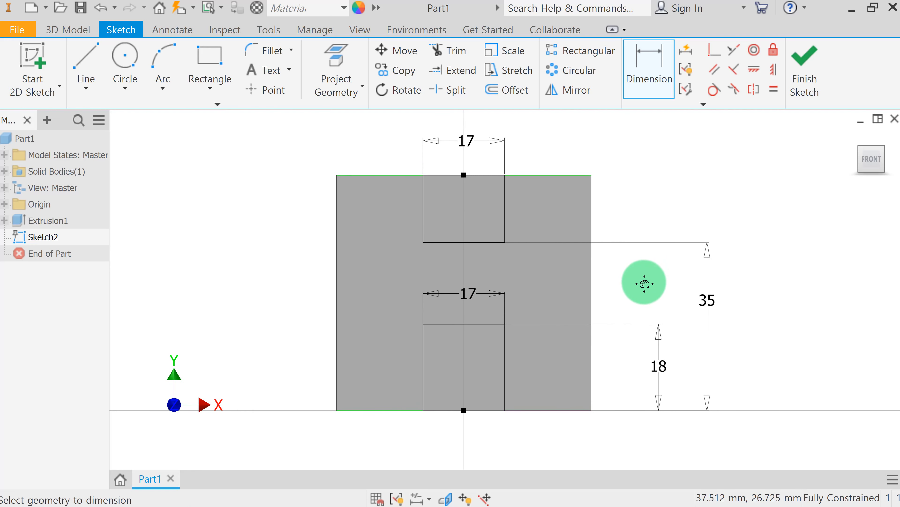
pyautogui.click(812, 73)
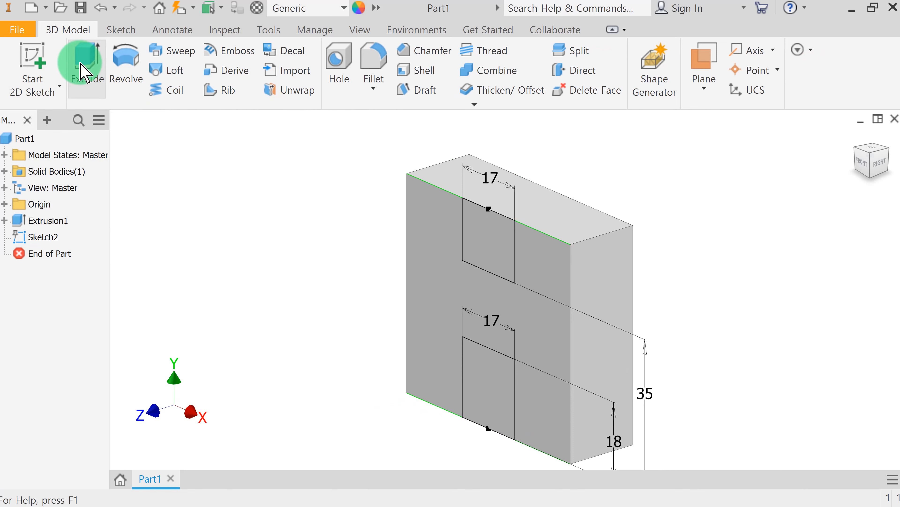
# Cut both rectangular profiles 17 mm back through the block with an extrusion in the flipped direction.
pyautogui.click(473, 245)
pyautogui.click(488, 379)
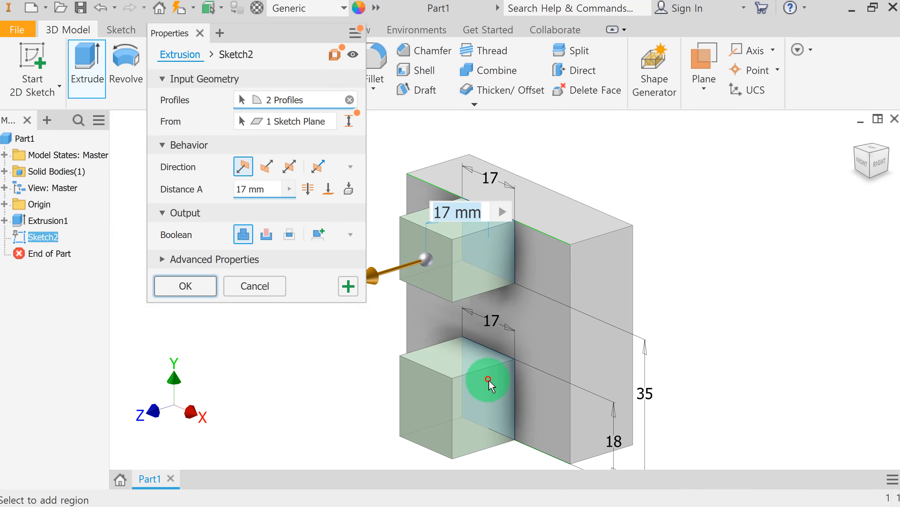
pyautogui.click(266, 234)
pyautogui.click(266, 167)
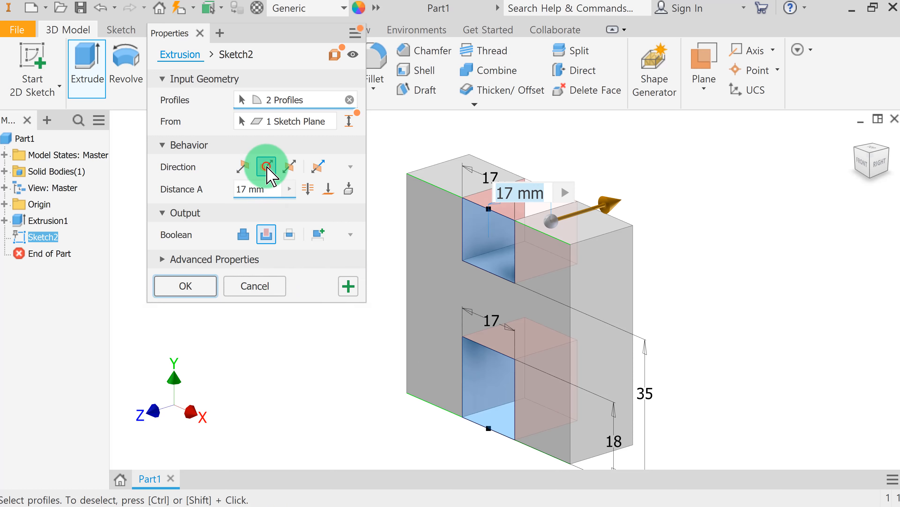
pyautogui.click(190, 289)
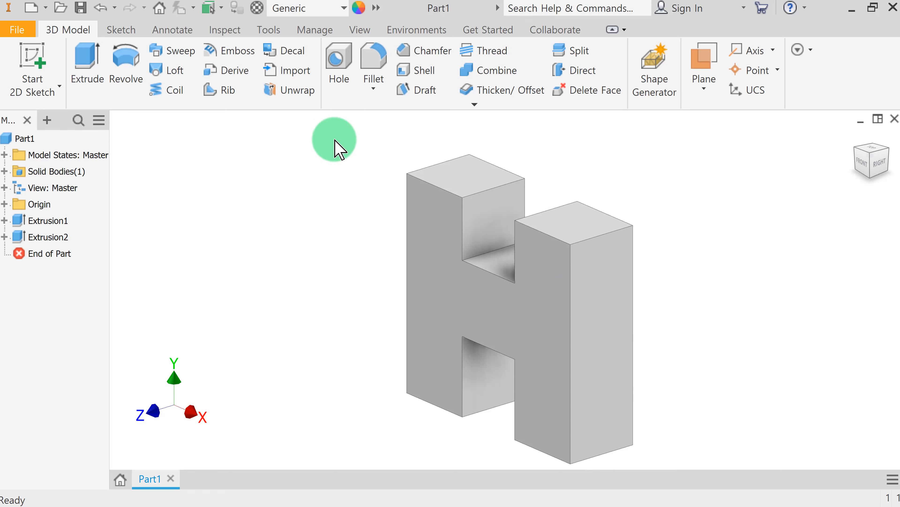
# Chamfer the top front, top outer and front outer vertical edges of both legs of the H by 3 mm.
pyautogui.click(416, 53)
pyautogui.moveTo(678, 255); pyautogui.dragTo(736, 253, button='middle')
pyautogui.moveTo(342, 203); pyautogui.dragTo(302, 201)
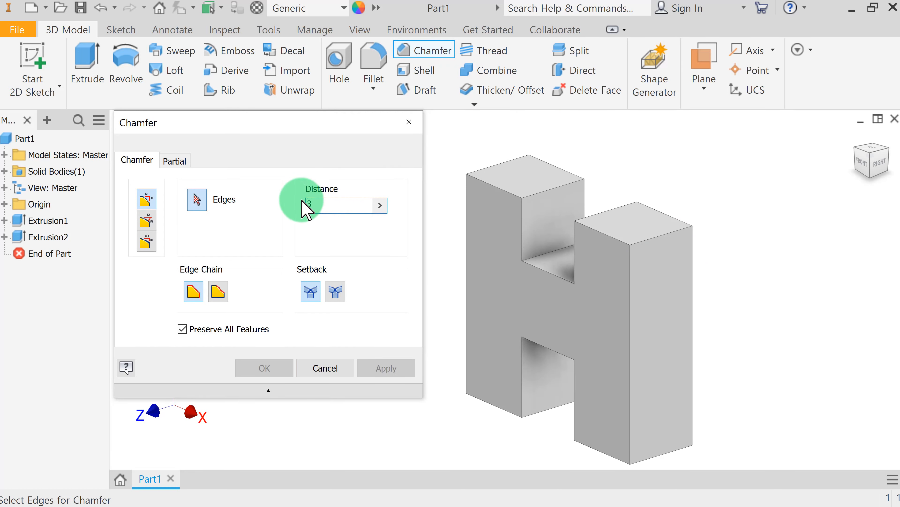
pyautogui.write('3')
pyautogui.click(671, 239)
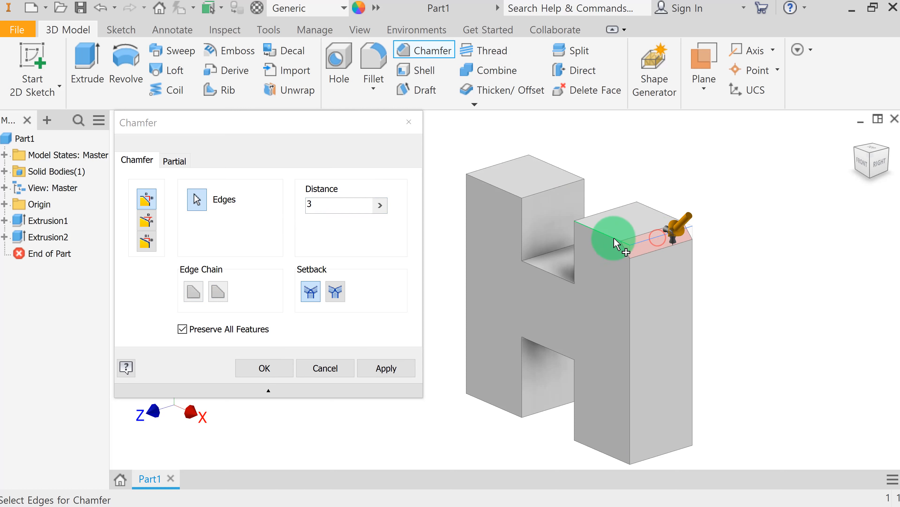
pyautogui.click(604, 241)
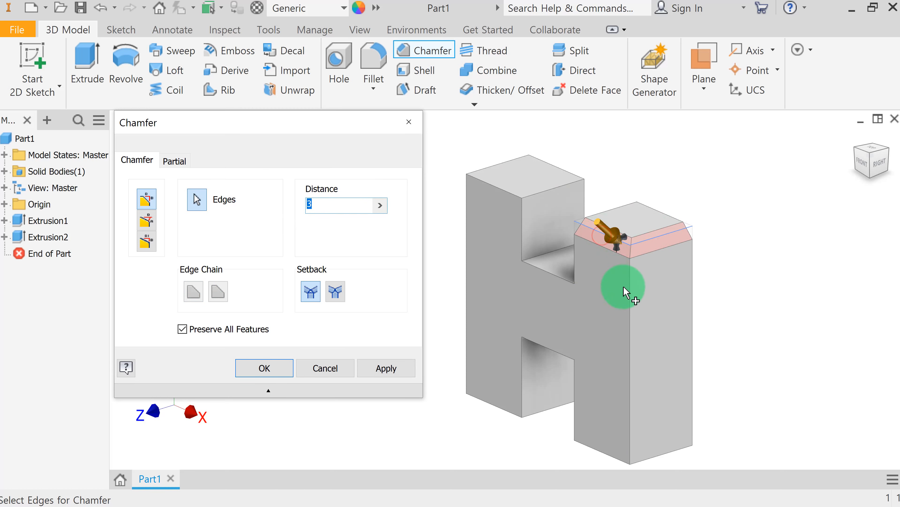
pyautogui.click(629, 292)
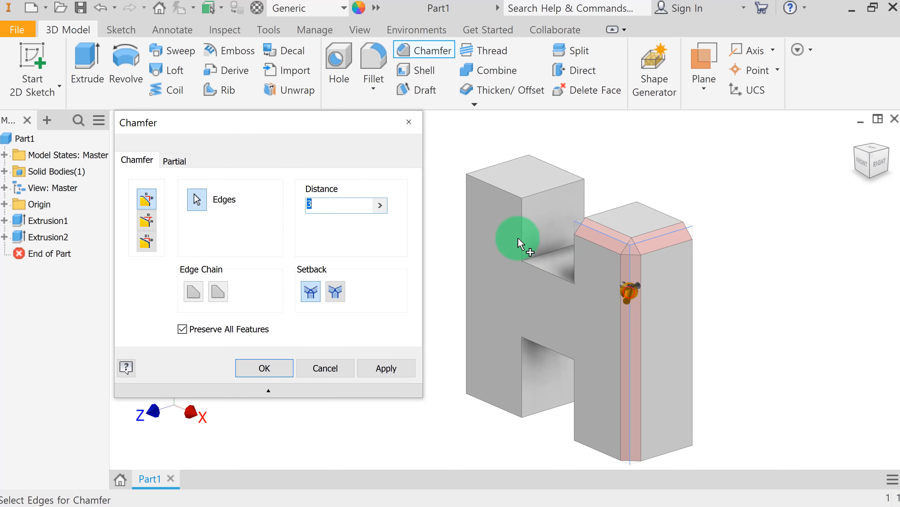
pyautogui.click(496, 191)
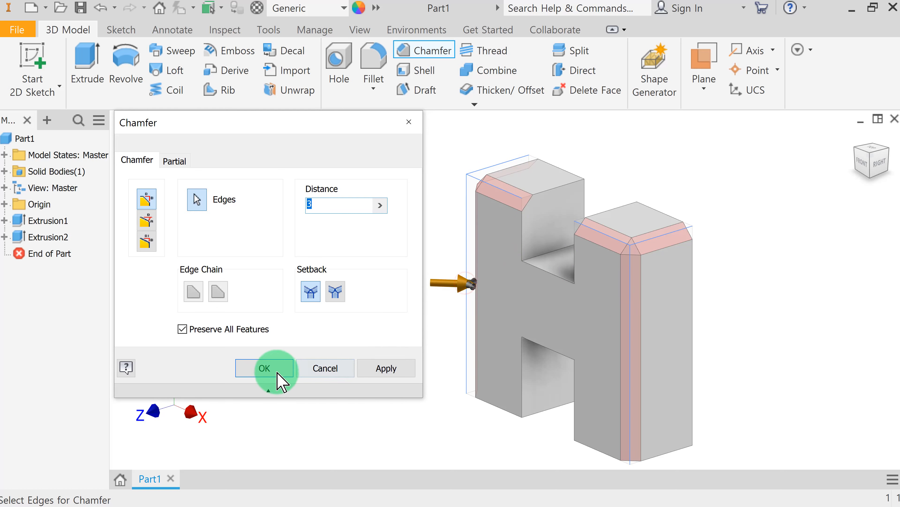
pyautogui.click(257, 367)
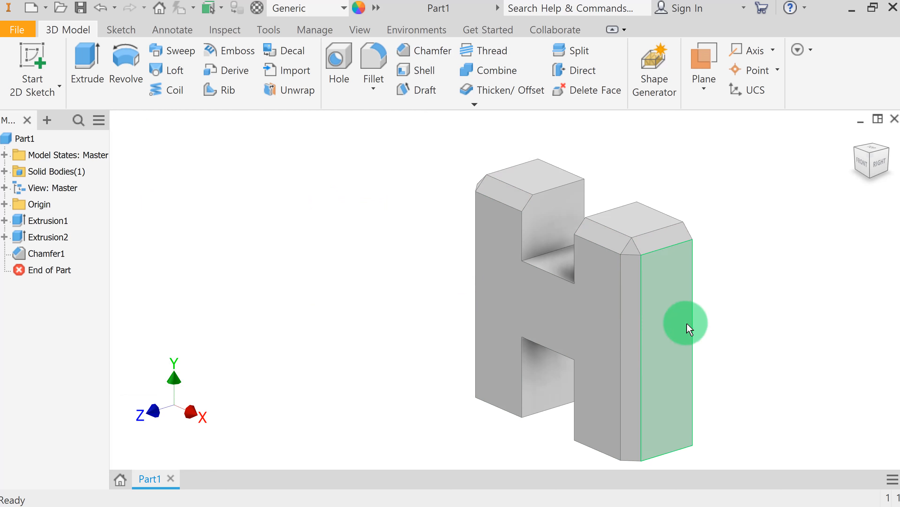
# Place a simple hole on the back face of the H, 7 mm in diameter and 10 mm deep.
pyautogui.click(857, 137)
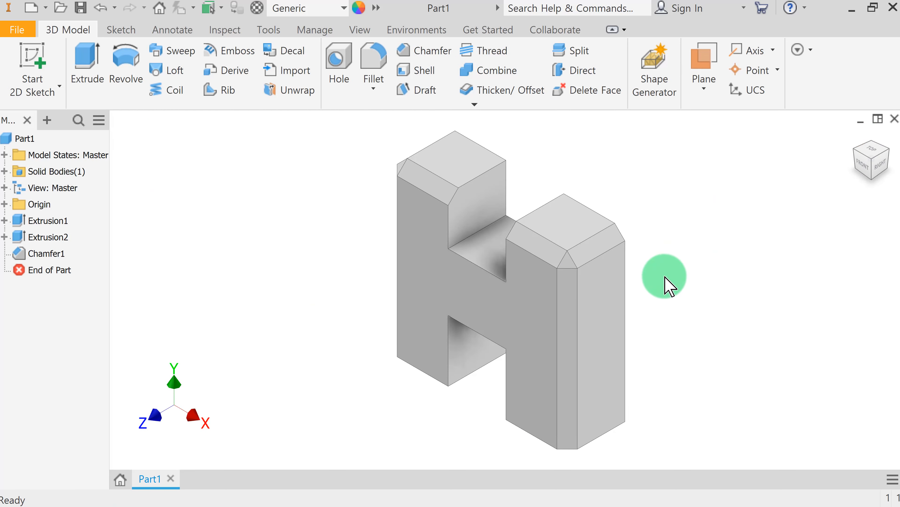
pyautogui.keyDown('shift'); pyautogui.moveTo(685, 312); pyautogui.dragTo(473, 302, button='middle'); pyautogui.keyUp('shift')
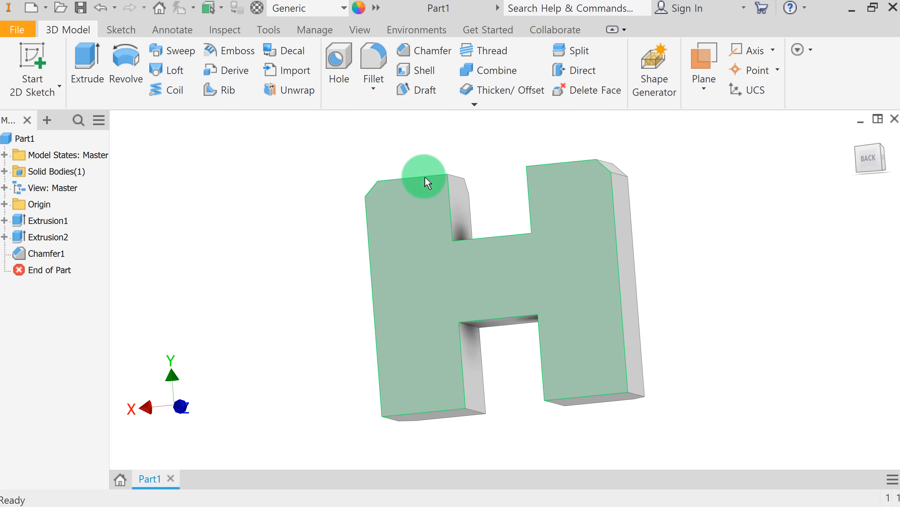
pyautogui.click(342, 69)
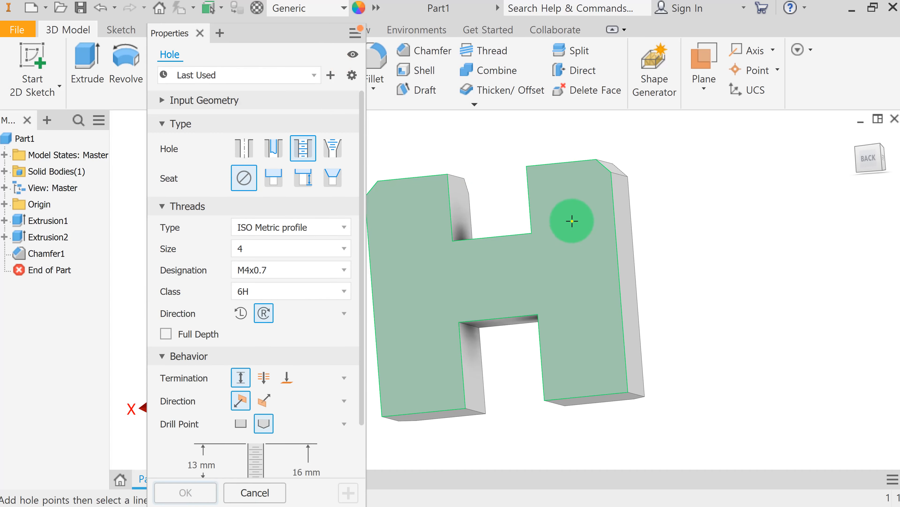
pyautogui.click(572, 220)
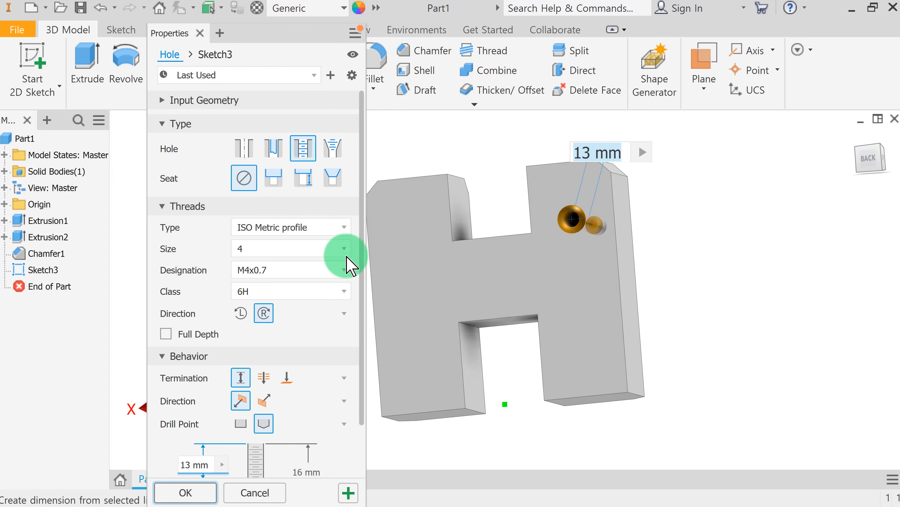
pyautogui.click(247, 157)
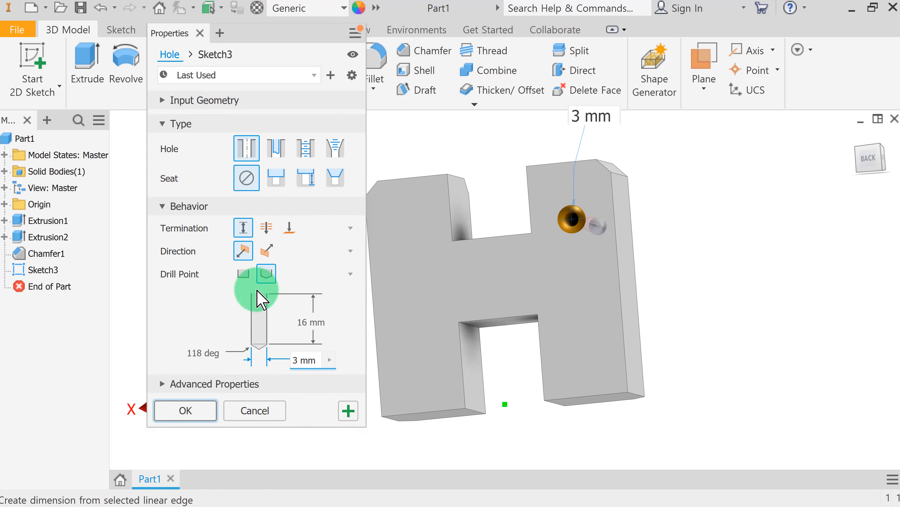
pyautogui.click(298, 363)
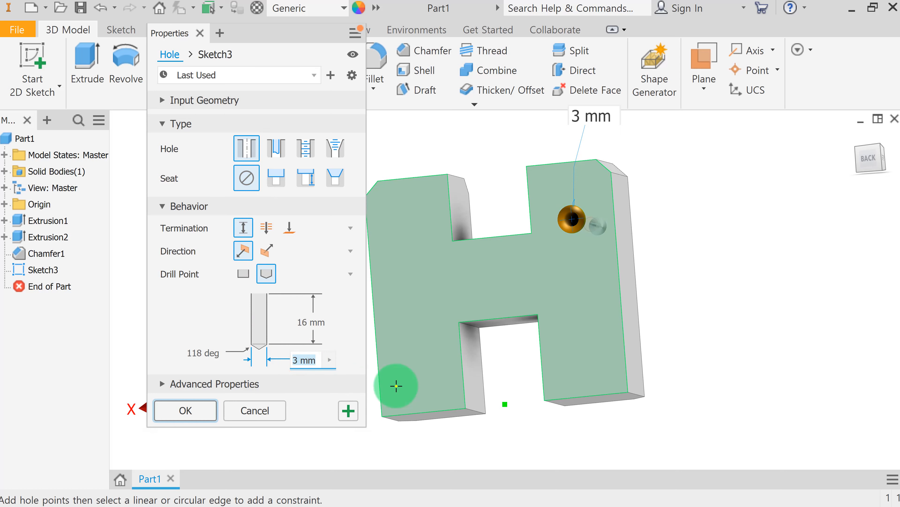
pyautogui.click(299, 323)
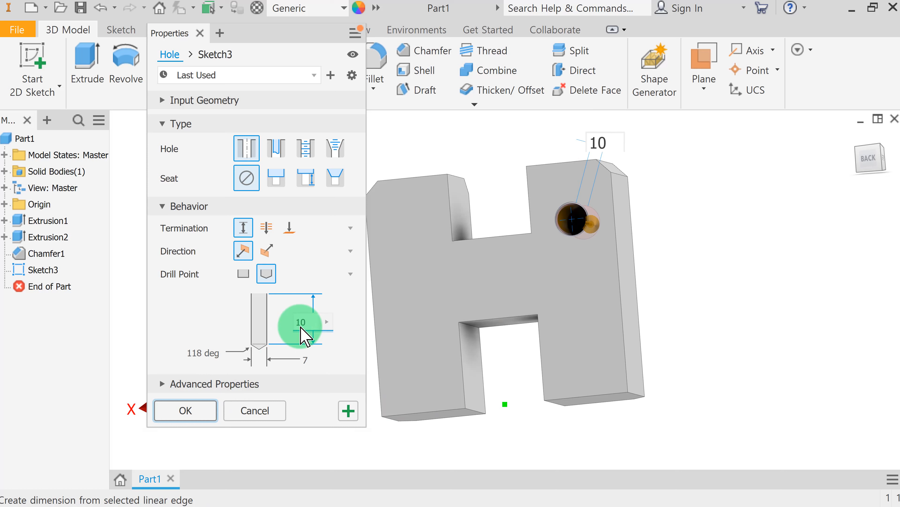
pyautogui.keyDown('shift'); pyautogui.moveTo(475, 301); pyautogui.dragTo(511, 308, button='middle'); pyautogui.keyUp('shift')
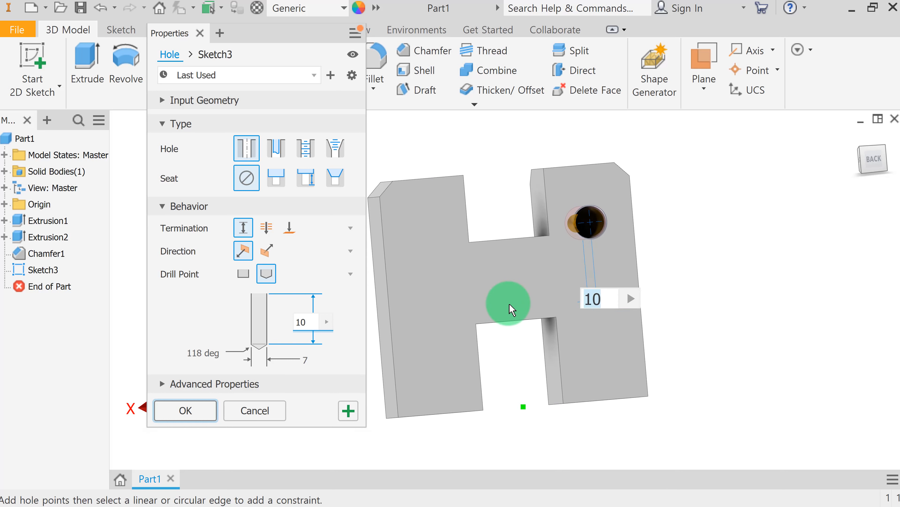
# Open the hole's position sketch and dimension the hole centre 26.5 mm above the origin.
pyautogui.click(211, 56)
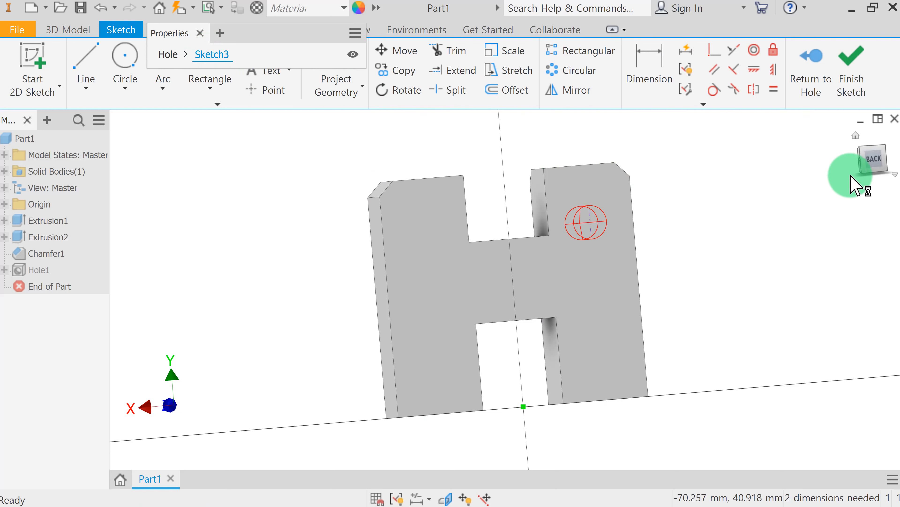
pyautogui.click(878, 163)
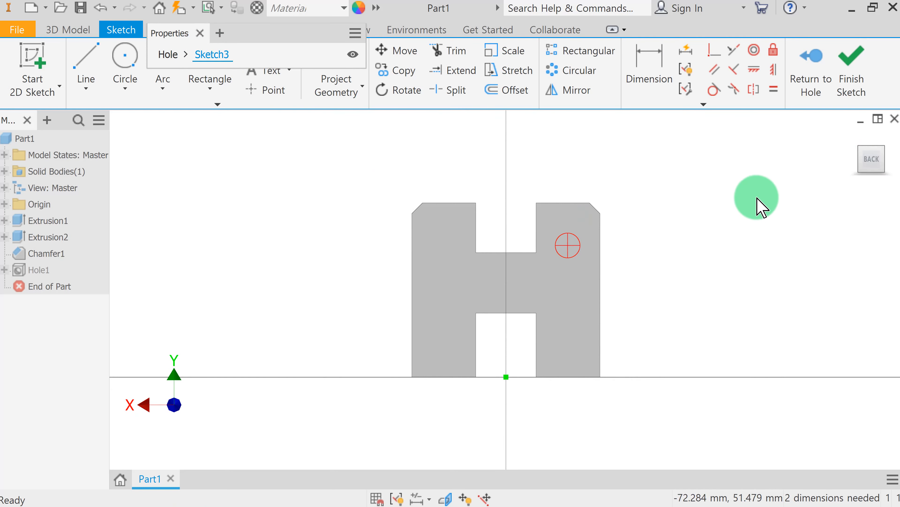
pyautogui.click(652, 67)
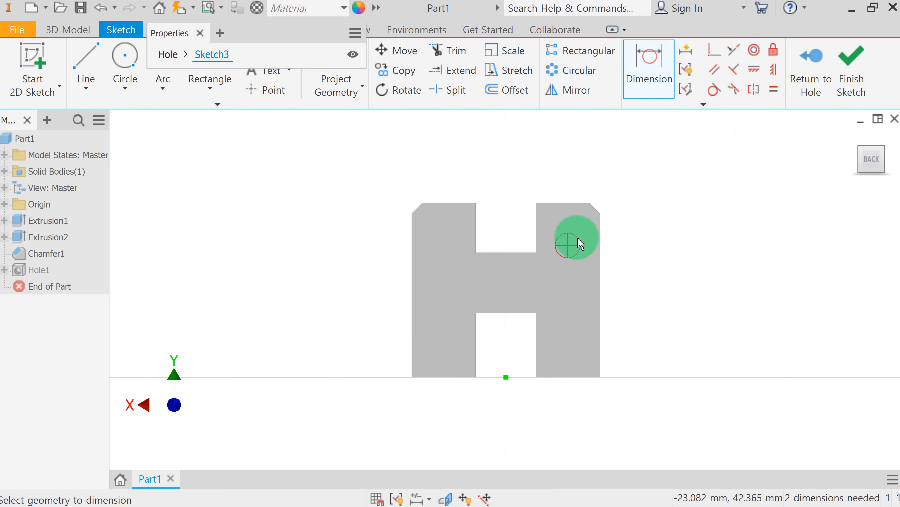
pyautogui.click(568, 246)
pyautogui.click(507, 377)
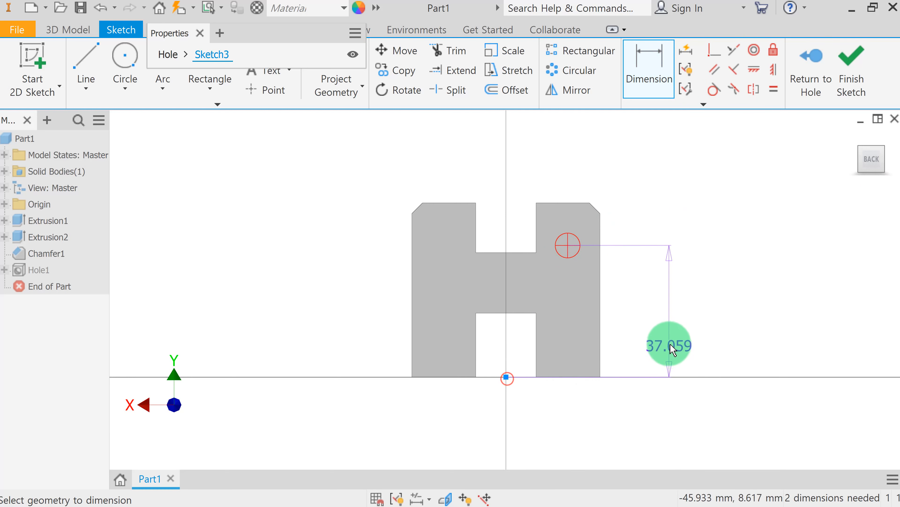
pyautogui.click(656, 332)
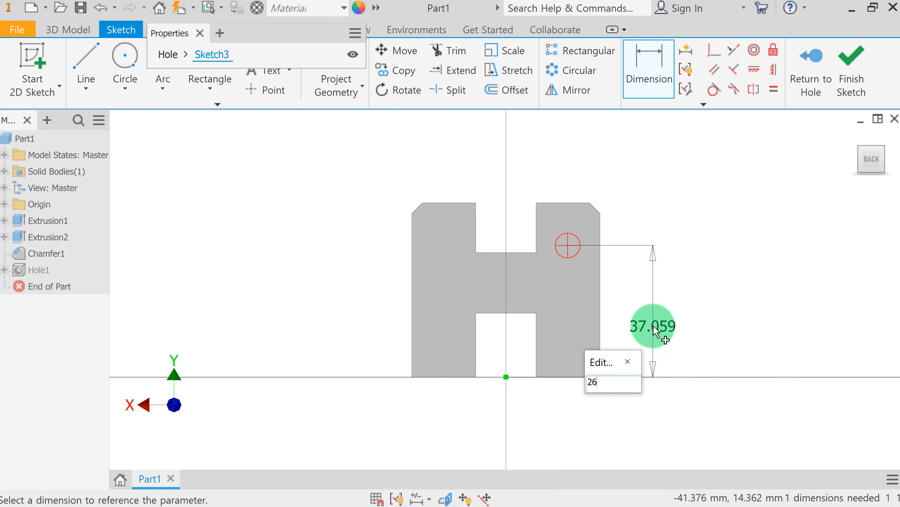
pyautogui.press('Return')
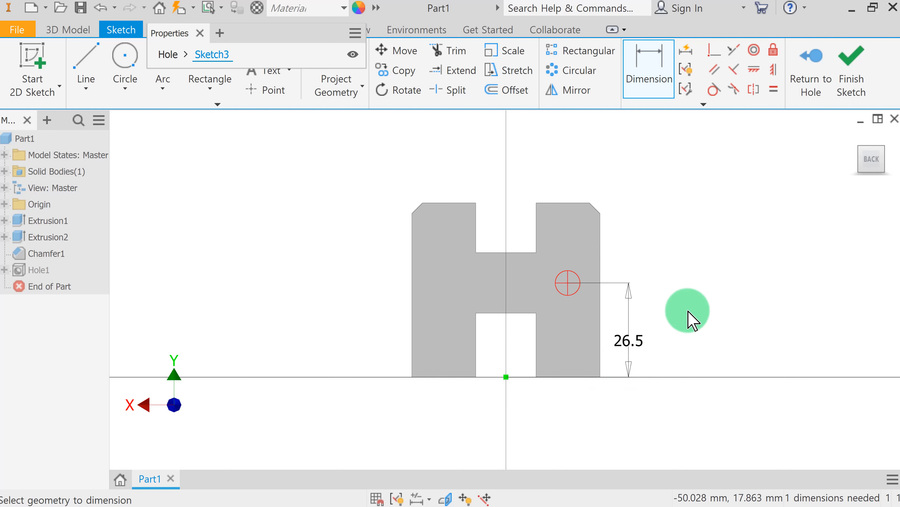
# Align the hole centre vertically with the origin and finish the hole's position sketch.
pyautogui.click(772, 71)
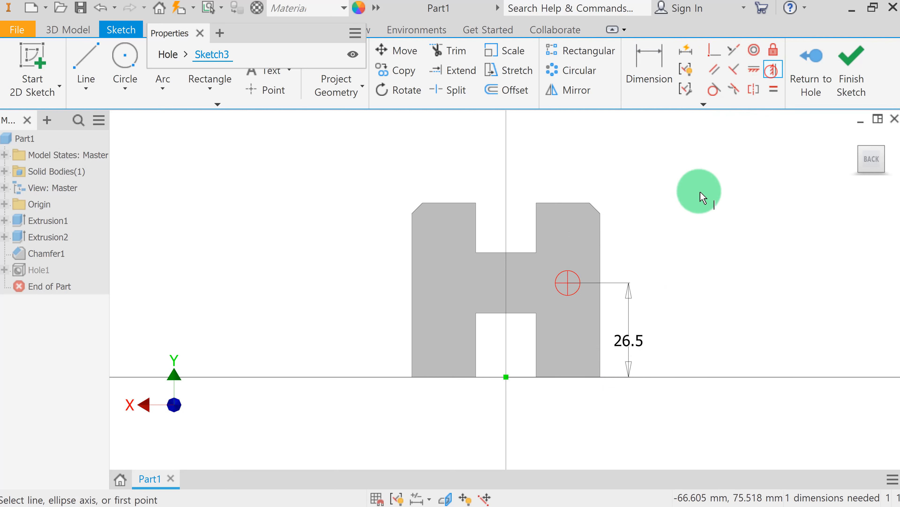
pyautogui.click(567, 283)
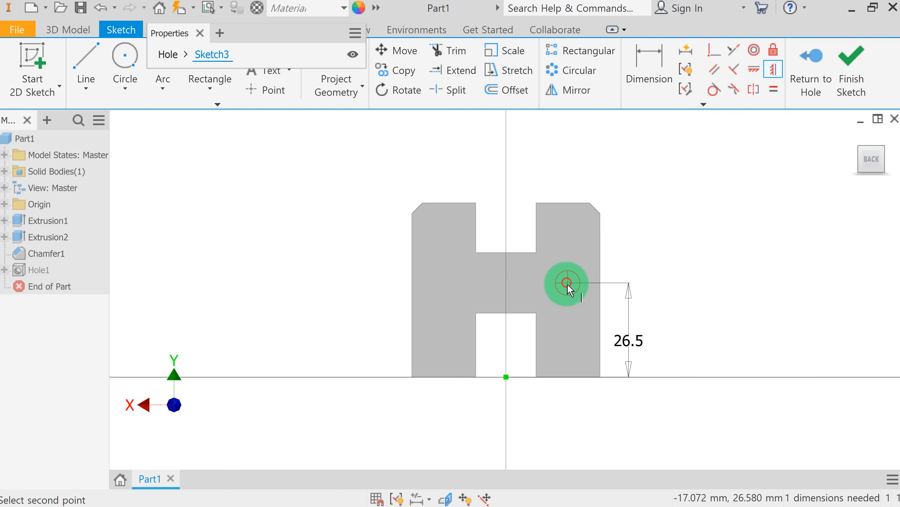
pyautogui.click(506, 376)
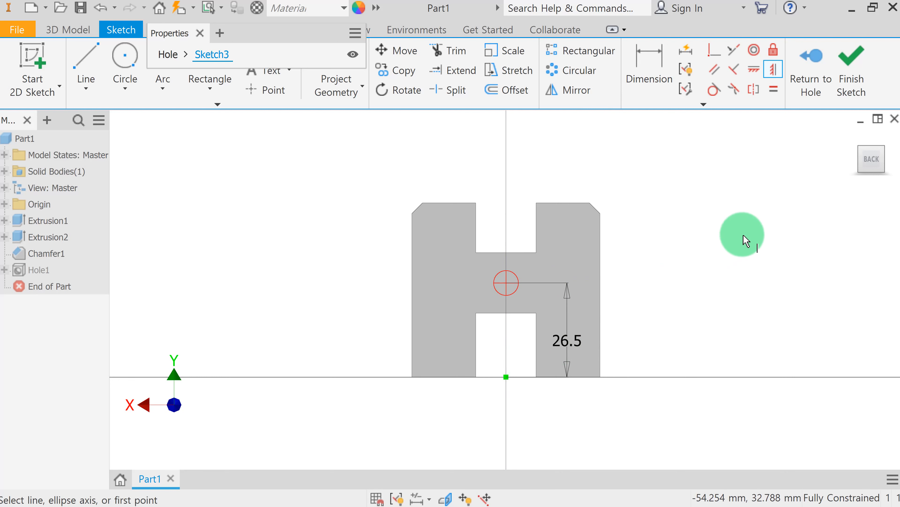
pyautogui.click(861, 71)
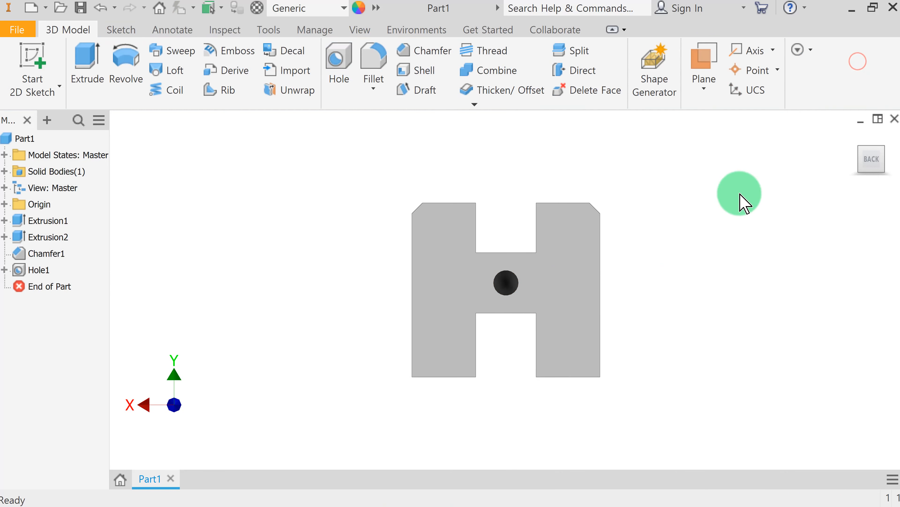
pyautogui.keyDown('shift'); pyautogui.moveTo(659, 303); pyautogui.dragTo(634, 295, button='middle'); pyautogui.keyUp('shift')
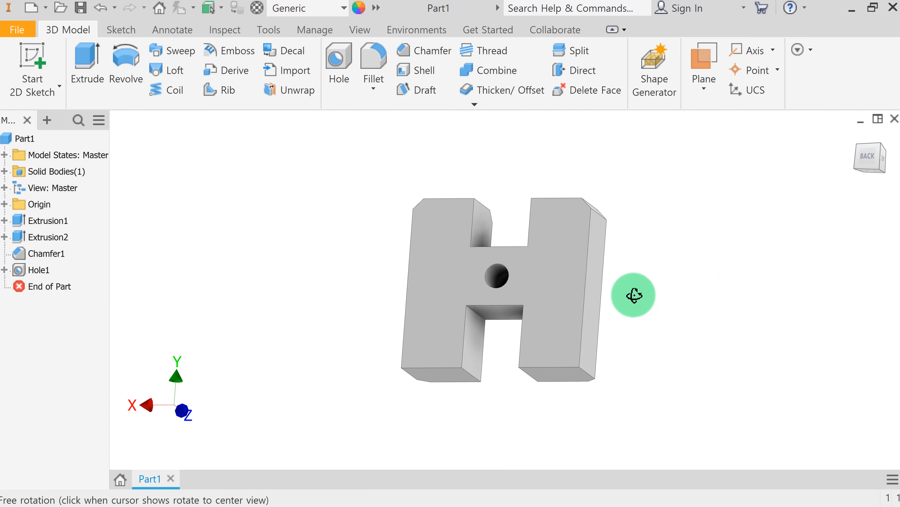
pyautogui.scroll(5, 529, 299)
pyautogui.keyDown('shift'); pyautogui.moveTo(483, 295); pyautogui.dragTo(520, 300, button='middle'); pyautogui.keyUp('shift')
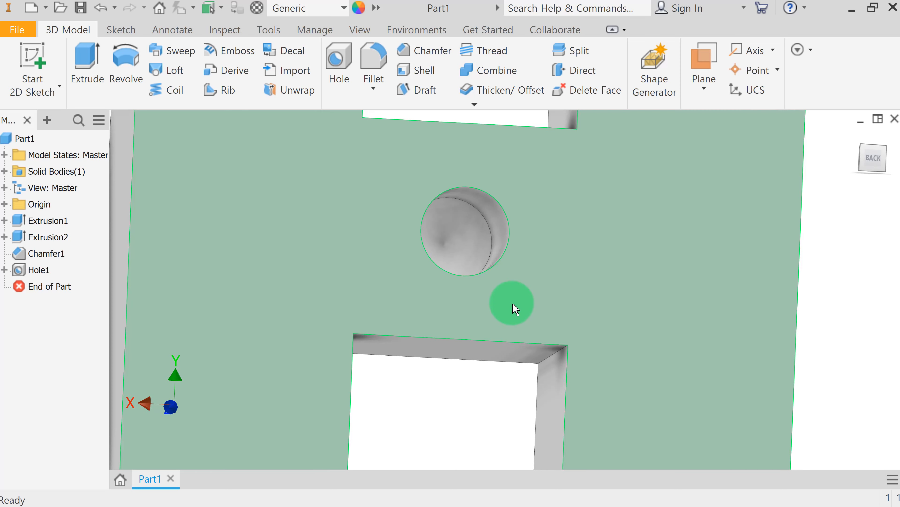
# Start a Hole feature and place one hole centre on the bottom end face of each leg of the H.
pyautogui.scroll(-5, 515, 307)
pyautogui.keyDown('shift'); pyautogui.moveTo(678, 323); pyautogui.dragTo(406, 286, button='middle'); pyautogui.keyUp('shift')
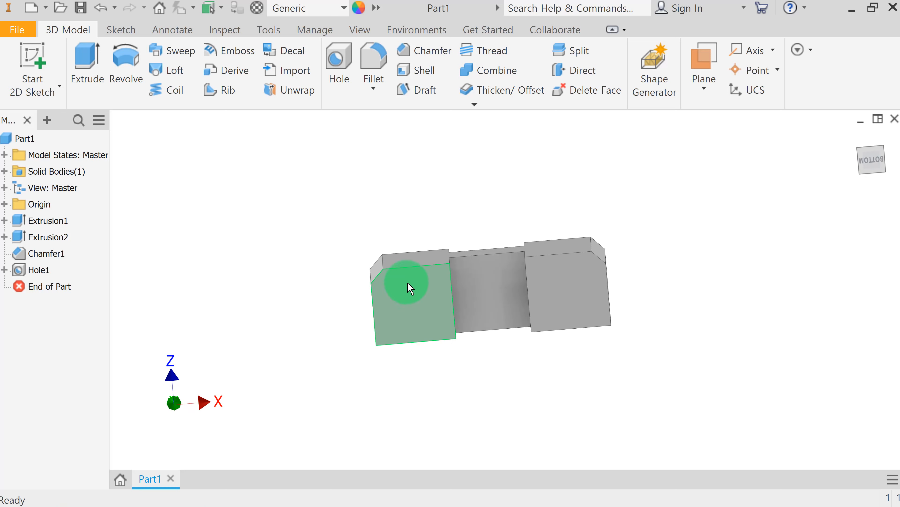
pyautogui.click(340, 61)
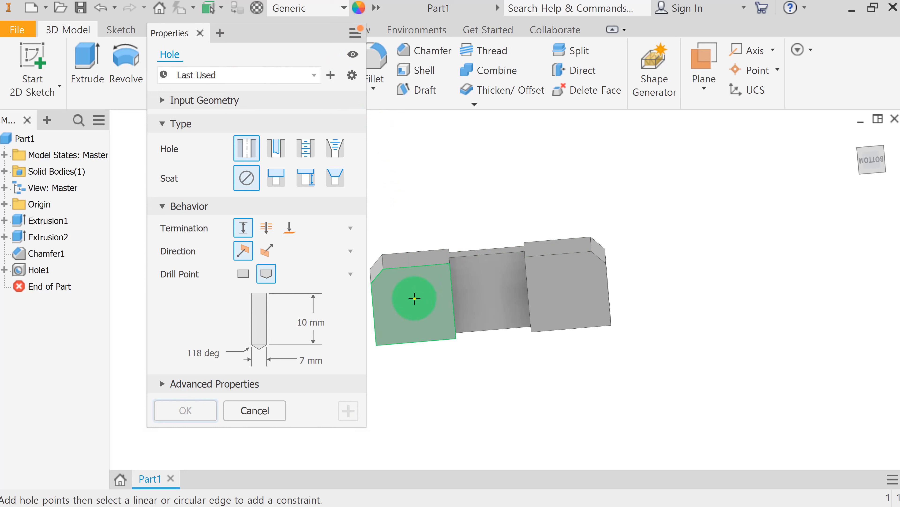
pyautogui.click(413, 297)
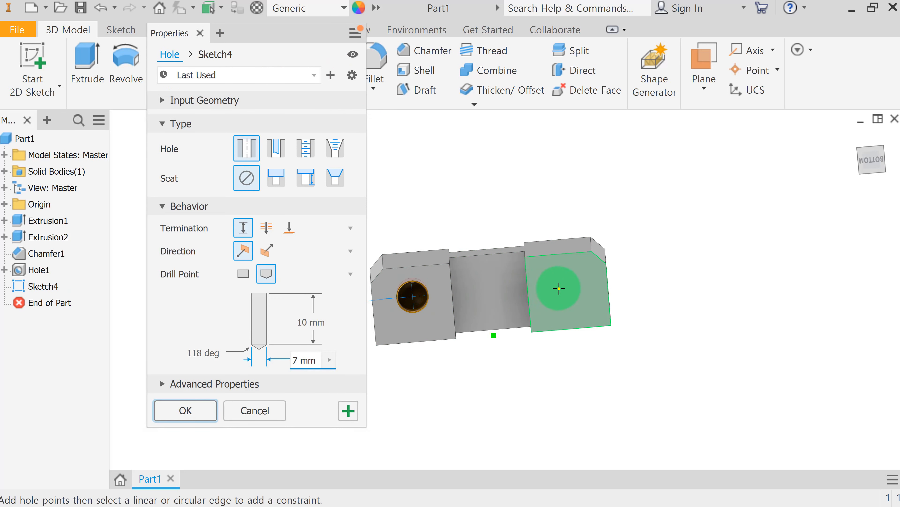
pyautogui.click(568, 287)
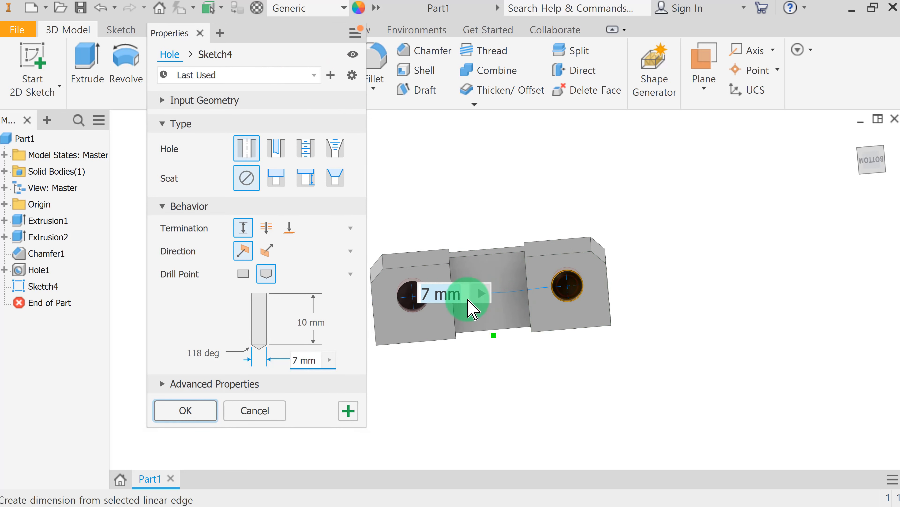
# Make both holes tapped with an ISO Metric profile thread, size 4, designation M4x0.7.
pyautogui.click(307, 155)
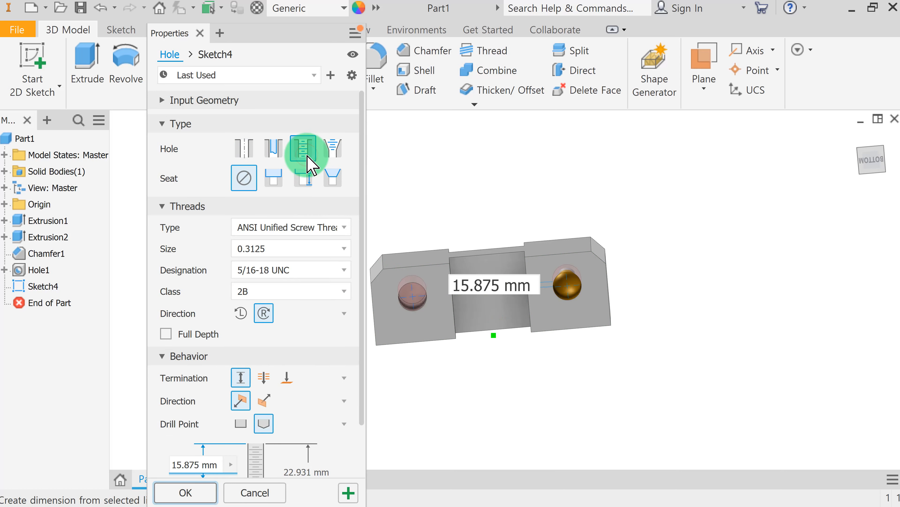
pyautogui.click(315, 229)
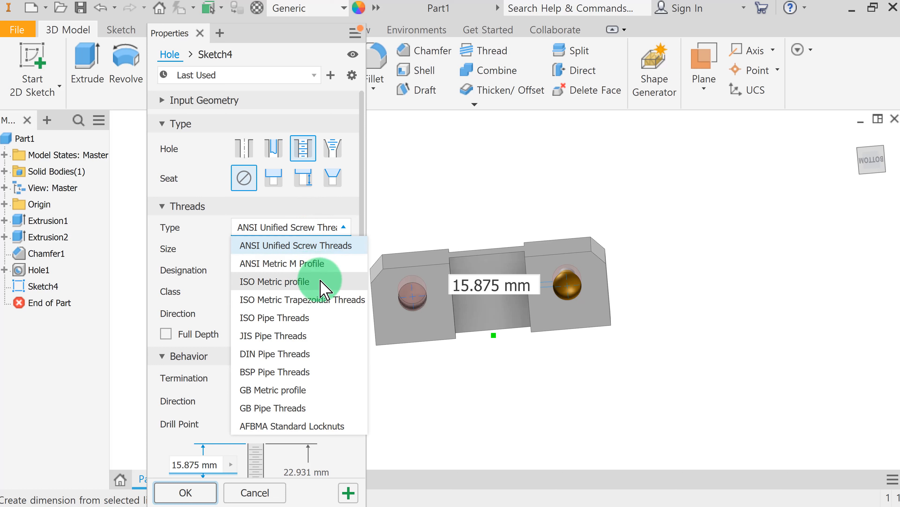
pyautogui.click(322, 281)
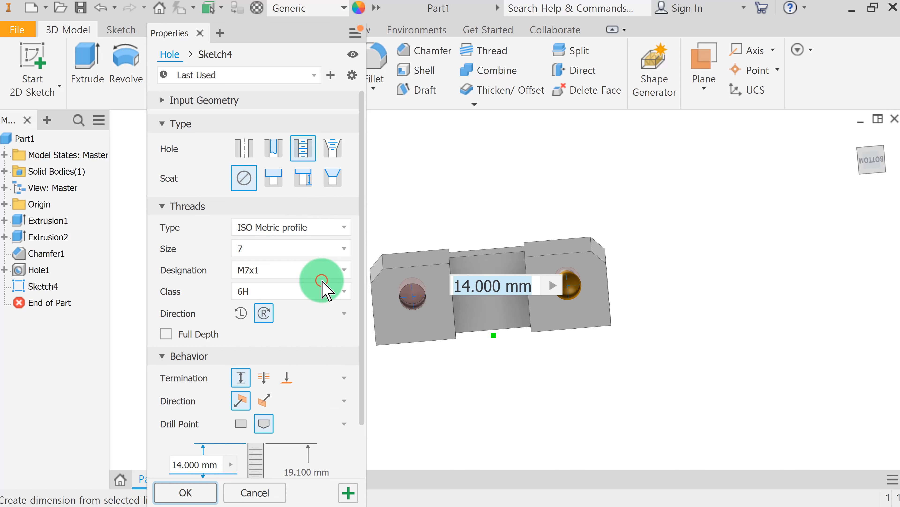
pyautogui.click(321, 246)
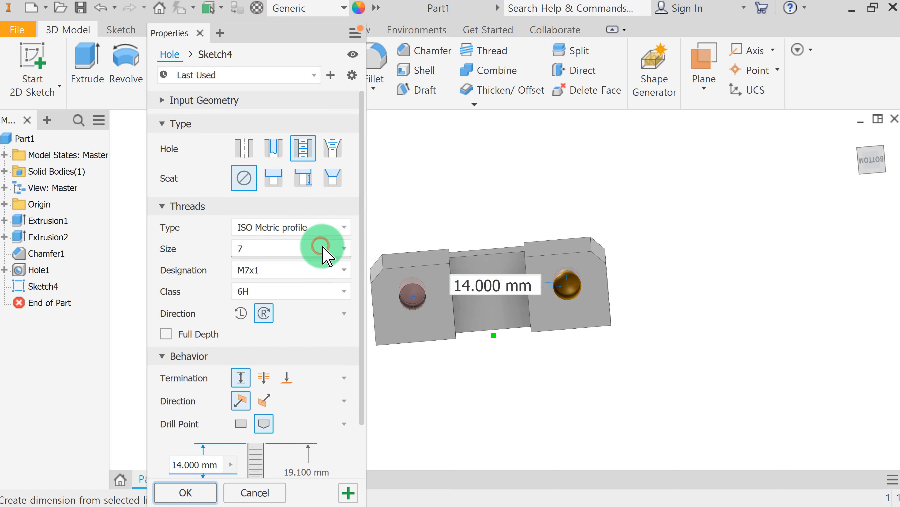
pyautogui.click(343, 248)
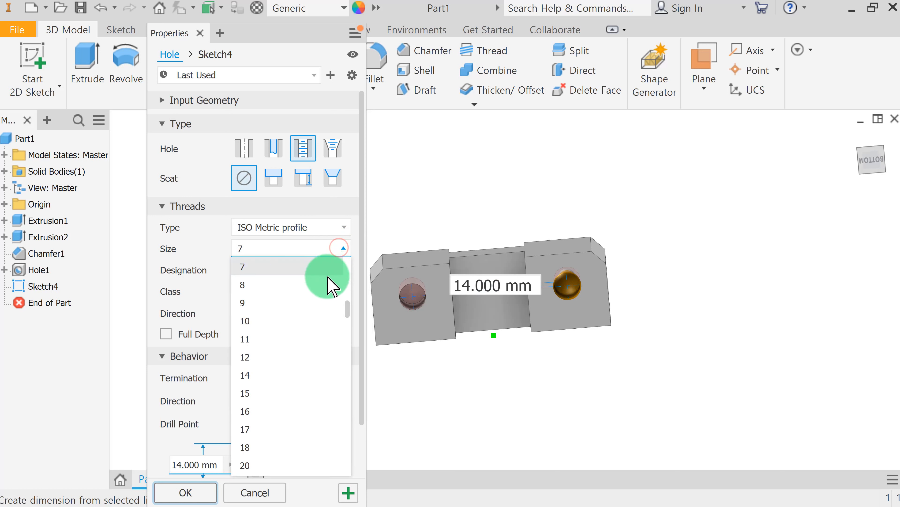
pyautogui.scroll(2, 325, 282)
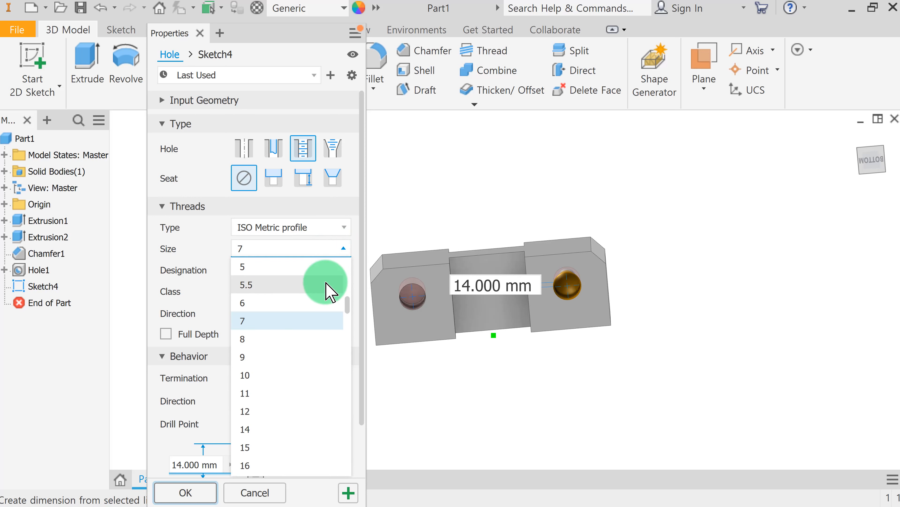
pyautogui.click(306, 284)
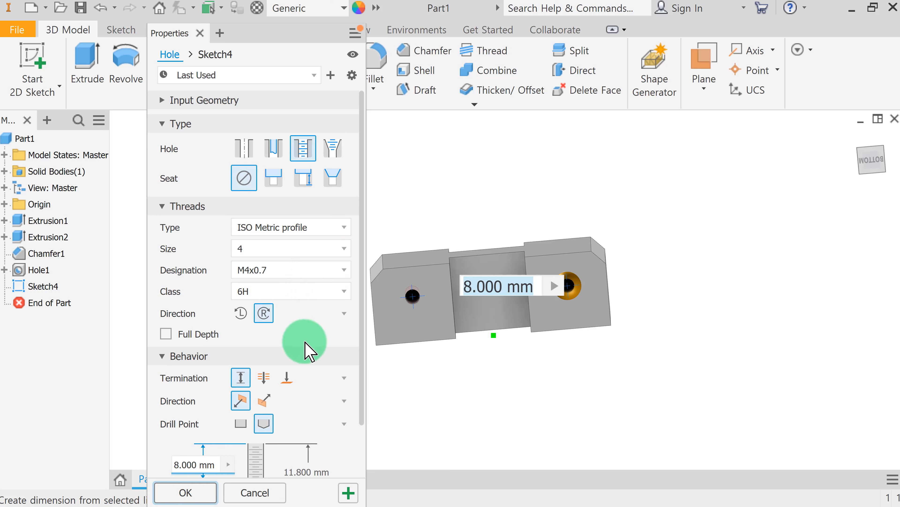
# Set the tapped holes' thread depth to 13 mm and their drilled depth to 16 mm.
pyautogui.moveTo(362, 412); pyautogui.dragTo(362, 476)
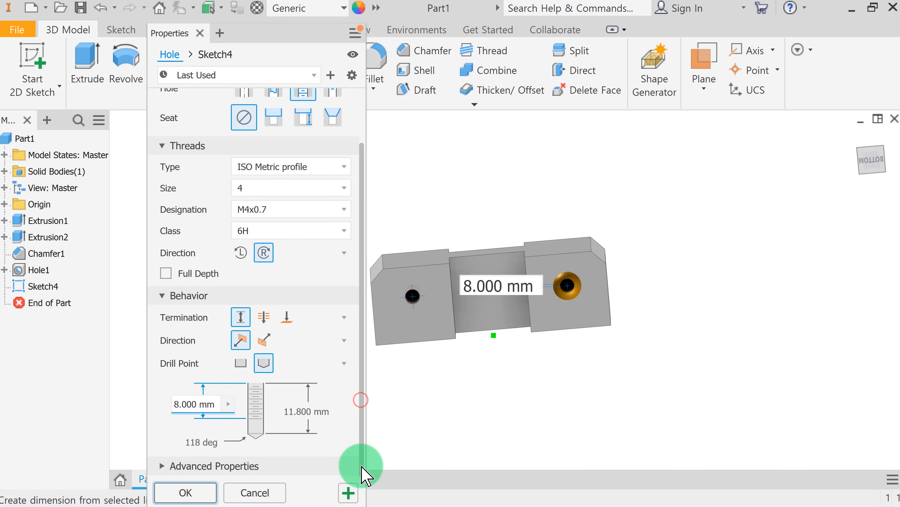
pyautogui.click(194, 404)
pyautogui.write('13')
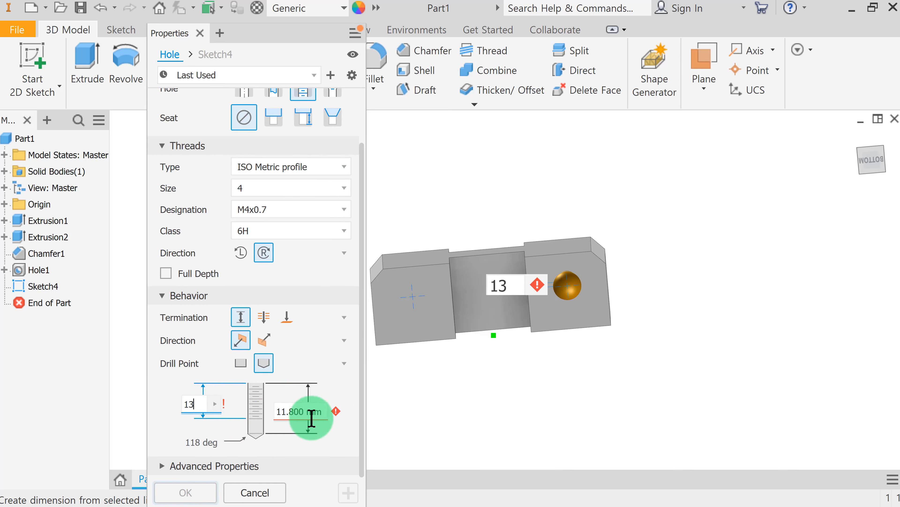
pyautogui.click(298, 412)
pyautogui.scroll(-2, 301, 414)
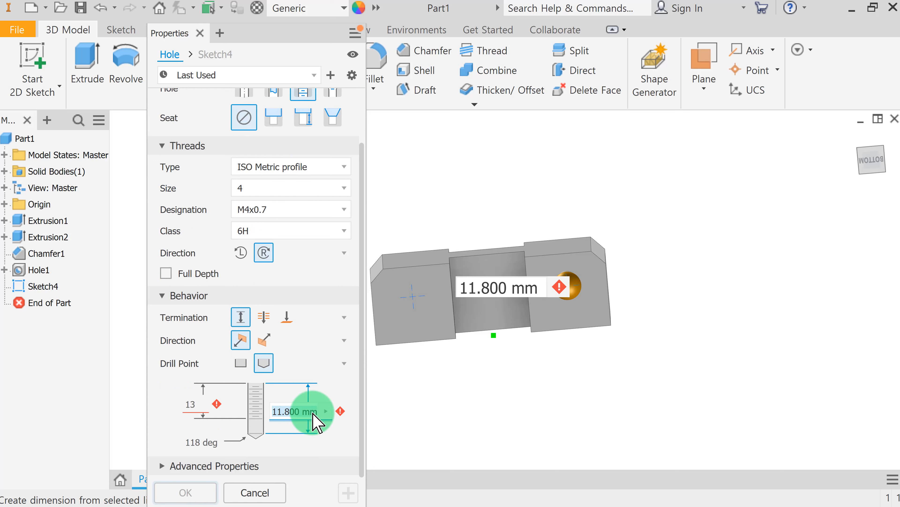
pyautogui.write('16')
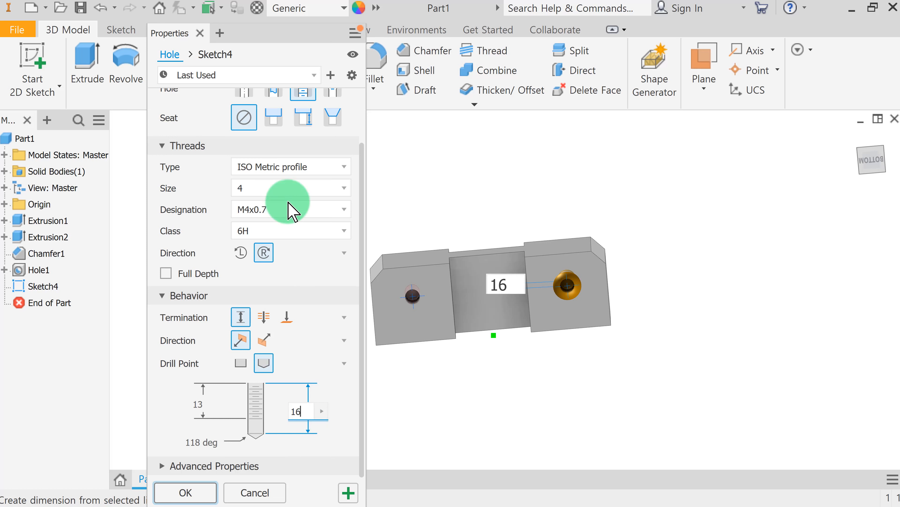
# Open the tapped holes' position sketch and constrain the two hole centres horizontally to each other.
pyautogui.click(226, 57)
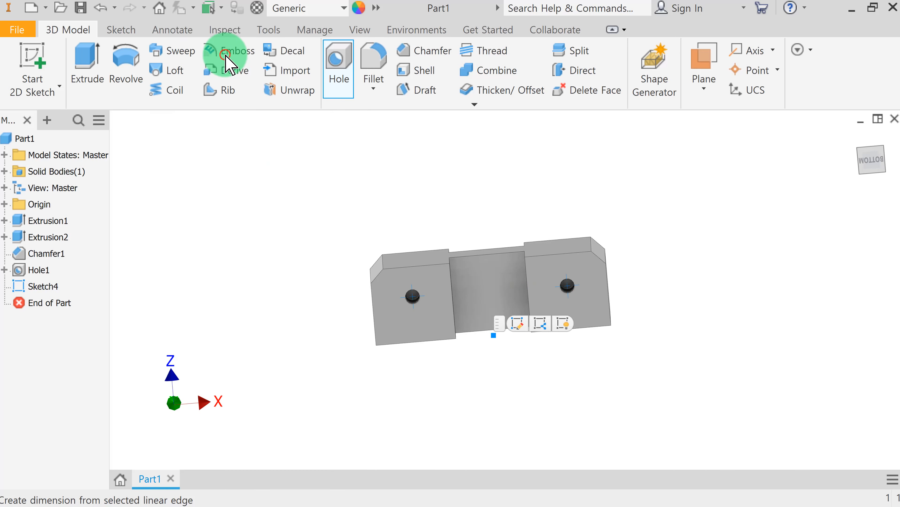
pyautogui.click(620, 185)
pyautogui.click(867, 171)
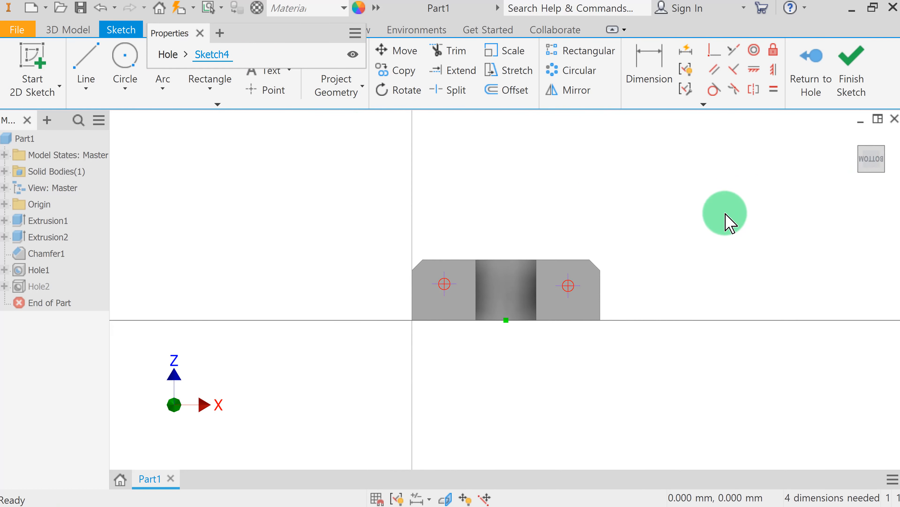
pyautogui.click(755, 72)
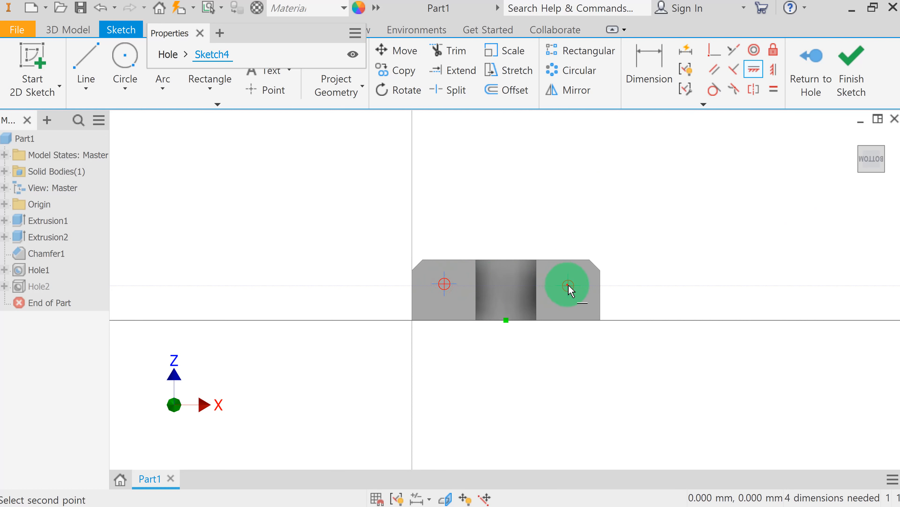
# Dimension the right hole centre 8.5 mm above the origin.
pyautogui.click(652, 57)
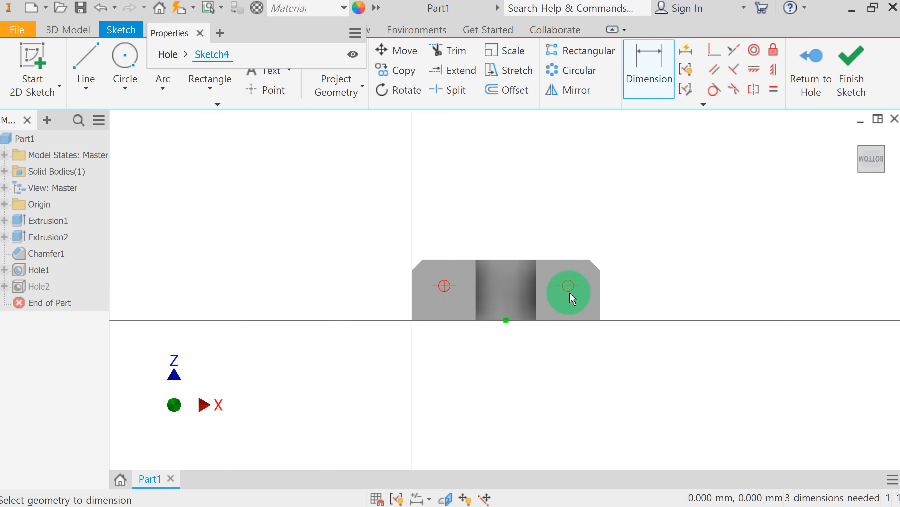
pyautogui.click(568, 285)
pyautogui.click(507, 320)
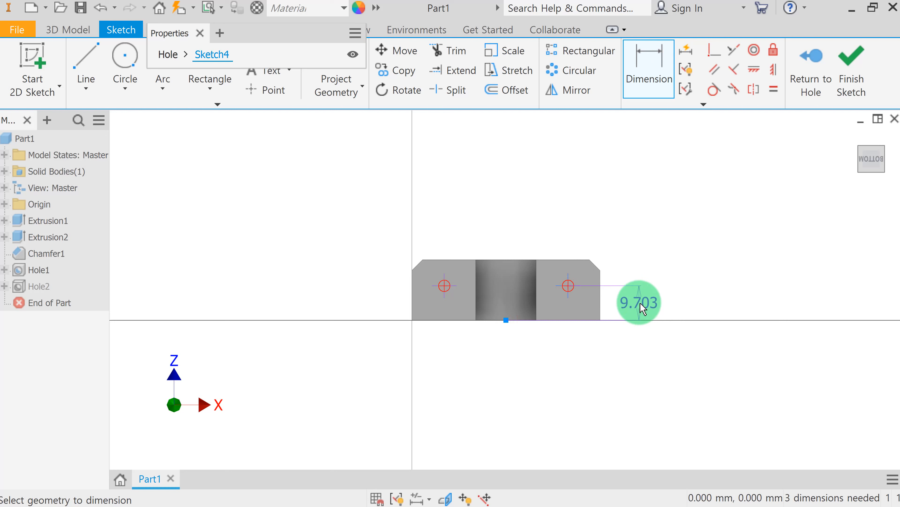
pyautogui.click(644, 310)
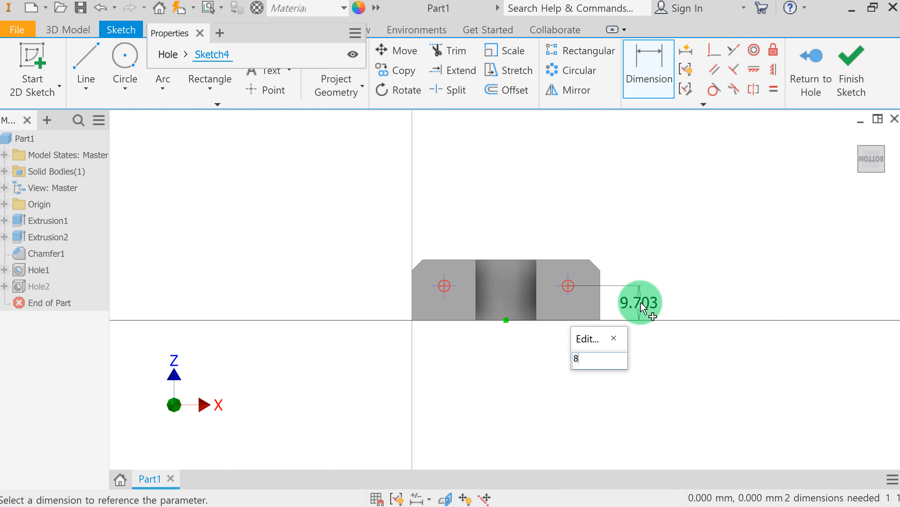
pyautogui.press('Return')
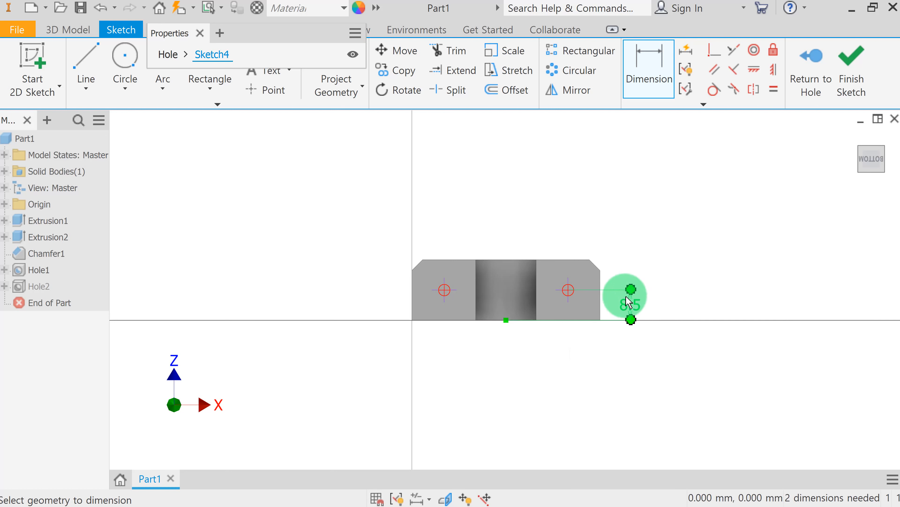
# Dimension the left hole centre horizontally from the origin with the value 36/2 mm.
pyautogui.click(444, 291)
pyautogui.click(507, 322)
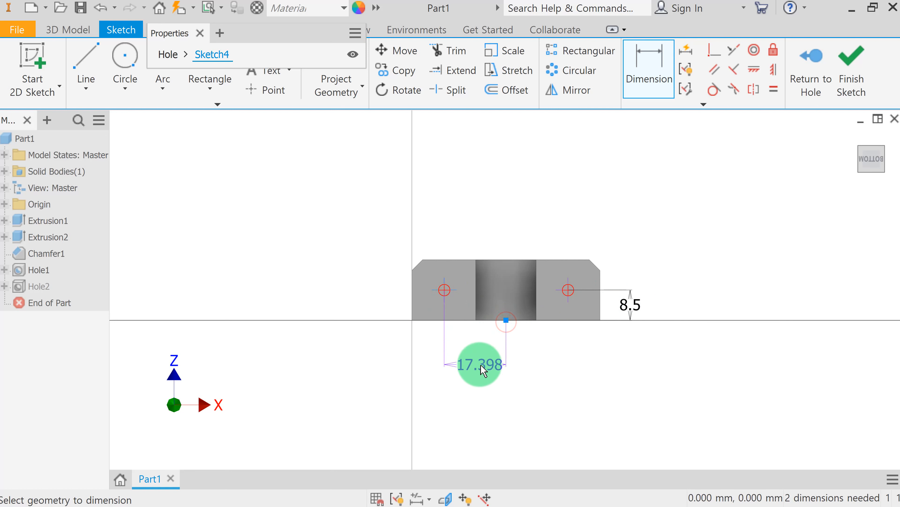
pyautogui.click(483, 369)
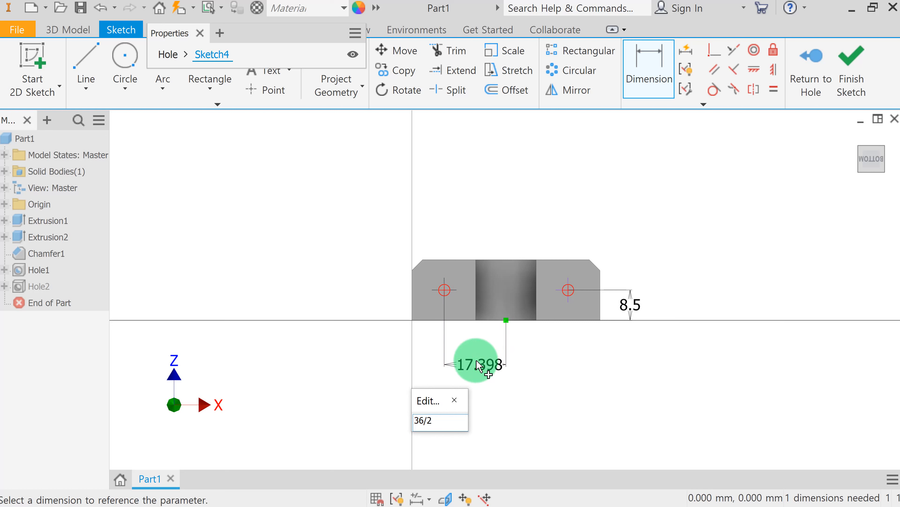
pyautogui.press('Return')
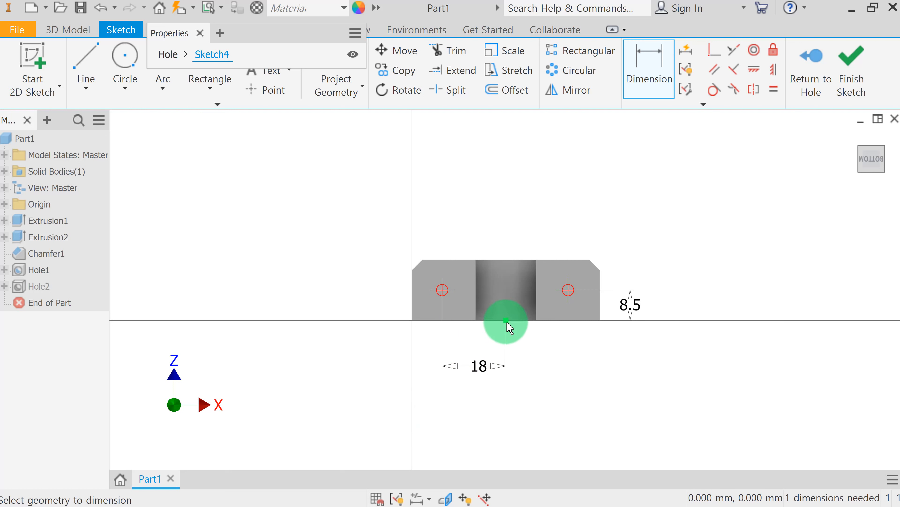
# Dimension the right hole centre horizontally from the origin, linked to the left hole's 18 mm dimension, and finish the sketch.
pyautogui.click(506, 320)
pyautogui.click(567, 289)
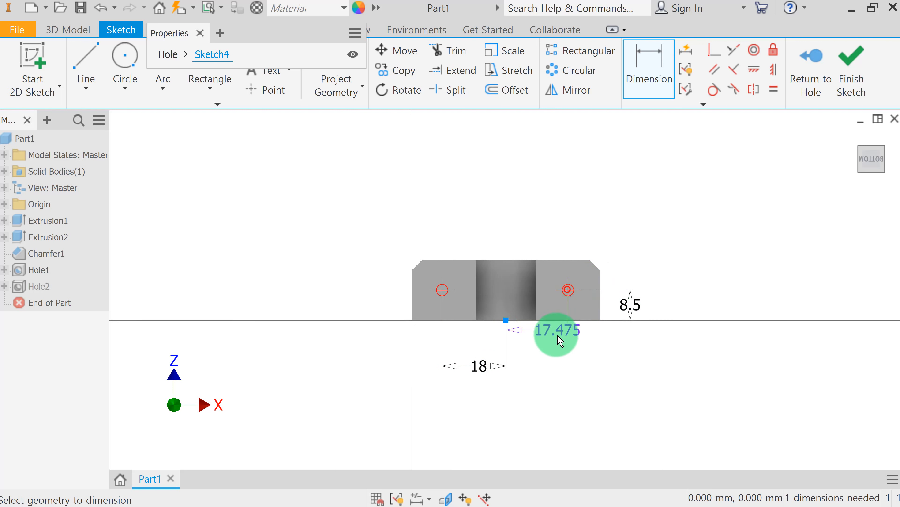
pyautogui.click(557, 368)
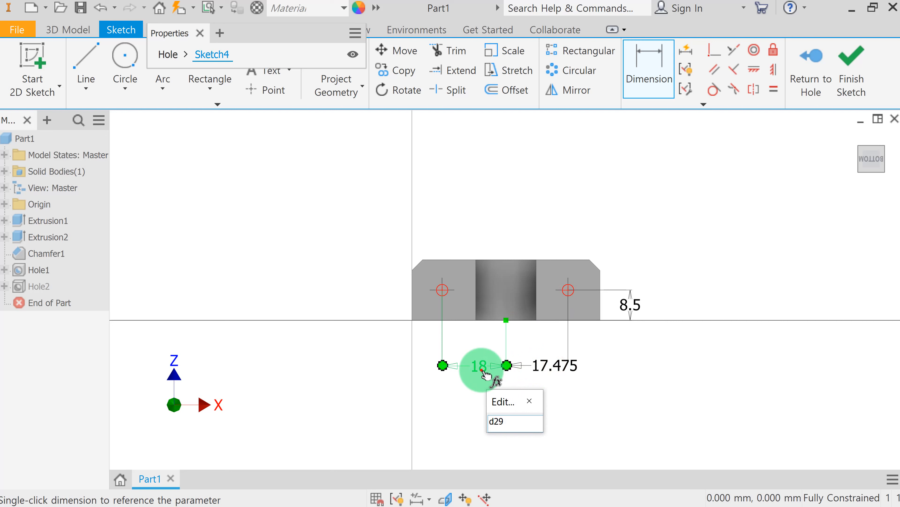
pyautogui.press('Return')
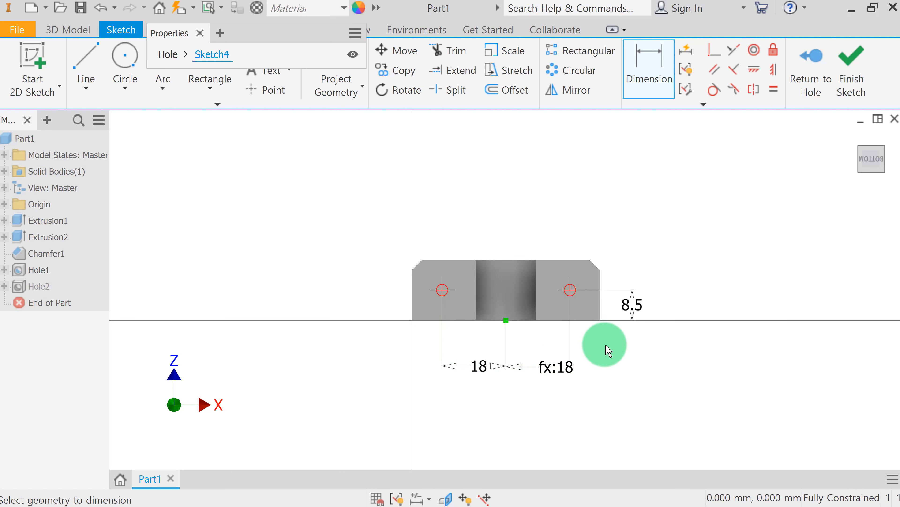
pyautogui.click(855, 64)
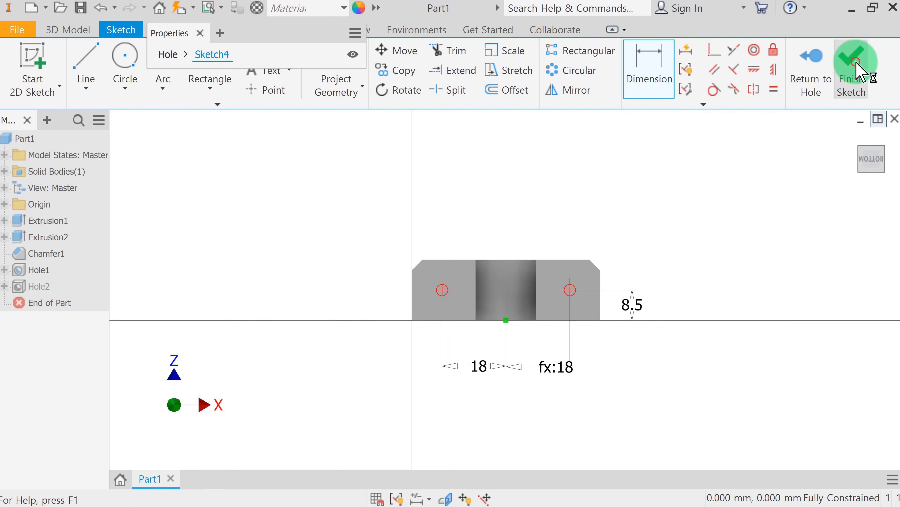
# Chamfer the rim of the central blind hole with a distance of 0.7 mm.
pyautogui.moveTo(621, 363)
pyautogui.keyDown('shift'); pyautogui.mouseDown(button='middle')
pyautogui.moveTo(612, 370)
pyautogui.moveTo(595, 354)
pyautogui.moveTo(600, 334)
pyautogui.mouseUp(button='middle'); pyautogui.keyUp('shift')
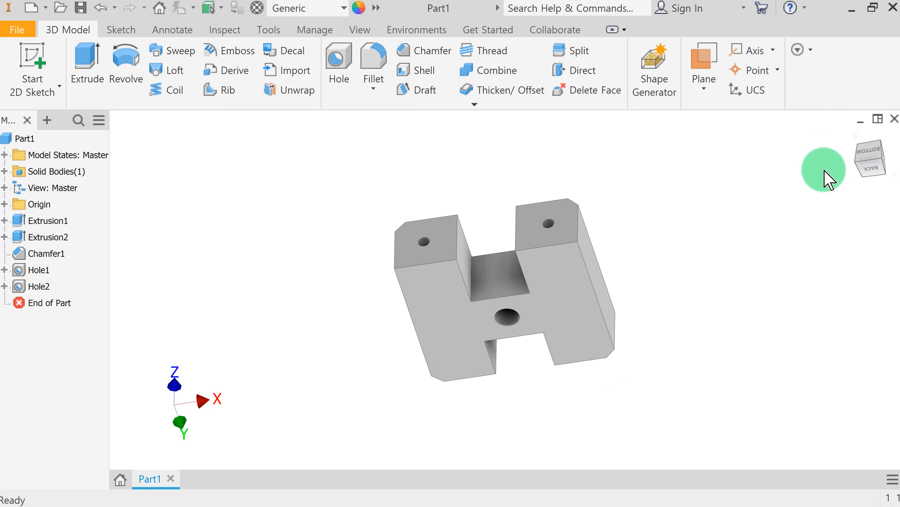
pyautogui.click(857, 133)
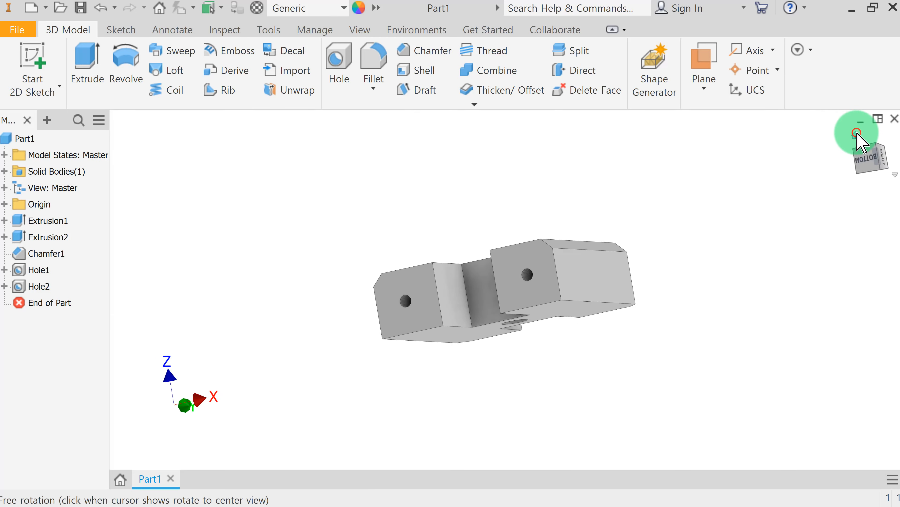
pyautogui.keyDown('shift'); pyautogui.moveTo(689, 328); pyautogui.dragTo(475, 318, button='middle'); pyautogui.keyUp('shift')
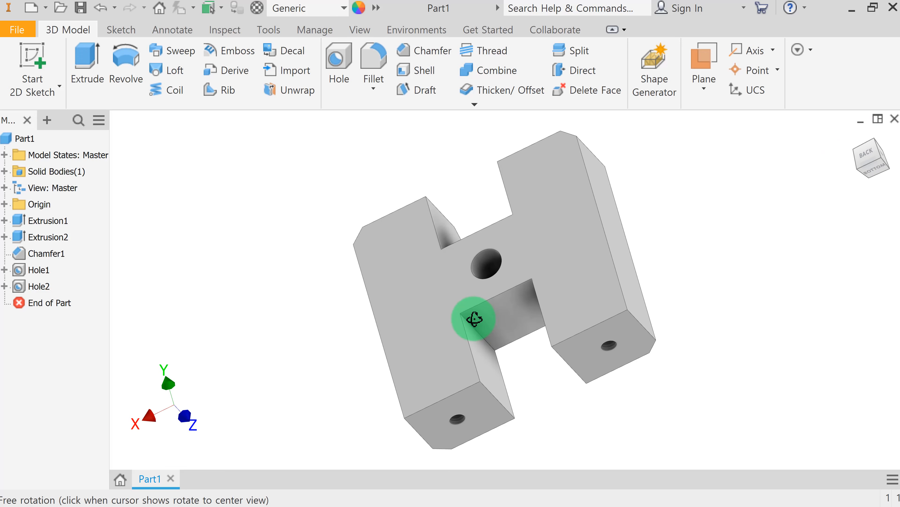
pyautogui.click(427, 52)
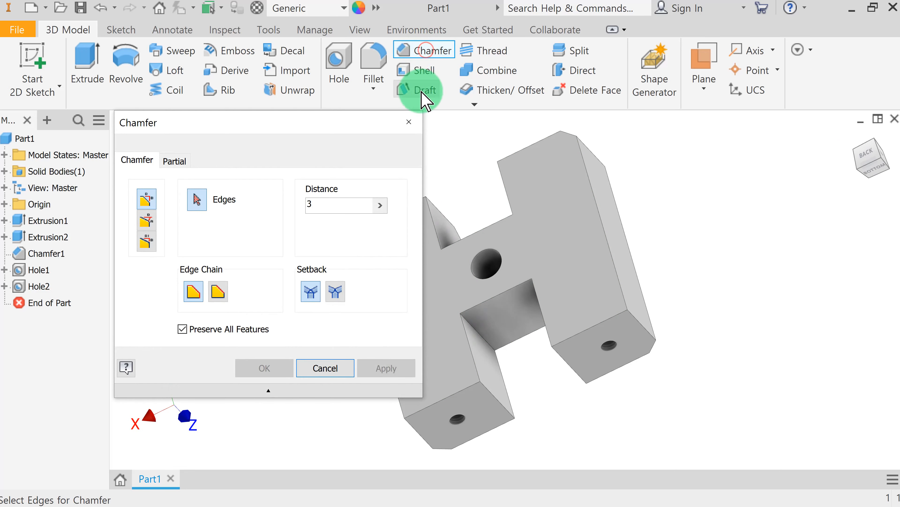
pyautogui.click(332, 204)
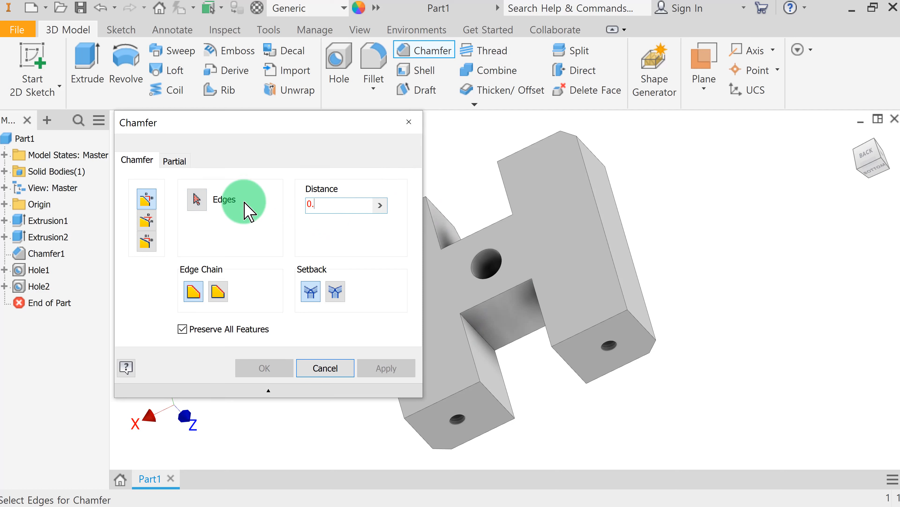
pyautogui.click(485, 259)
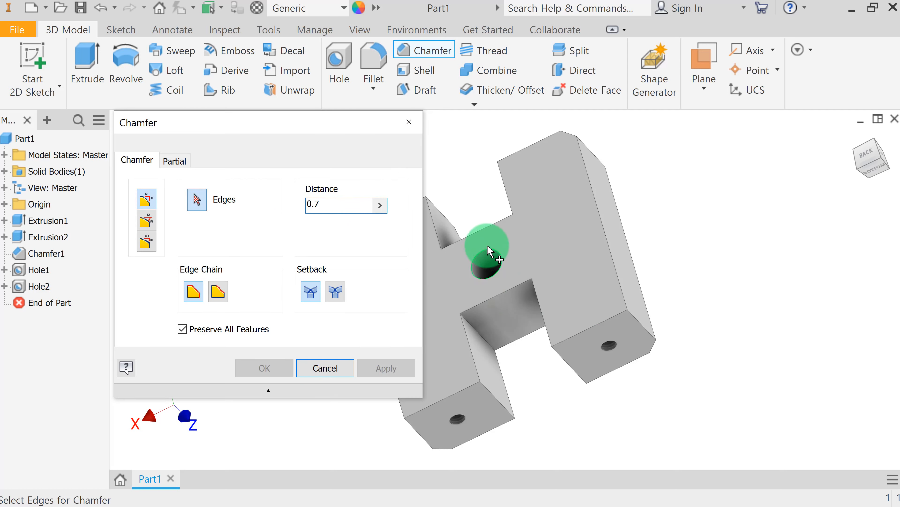
pyautogui.click(397, 367)
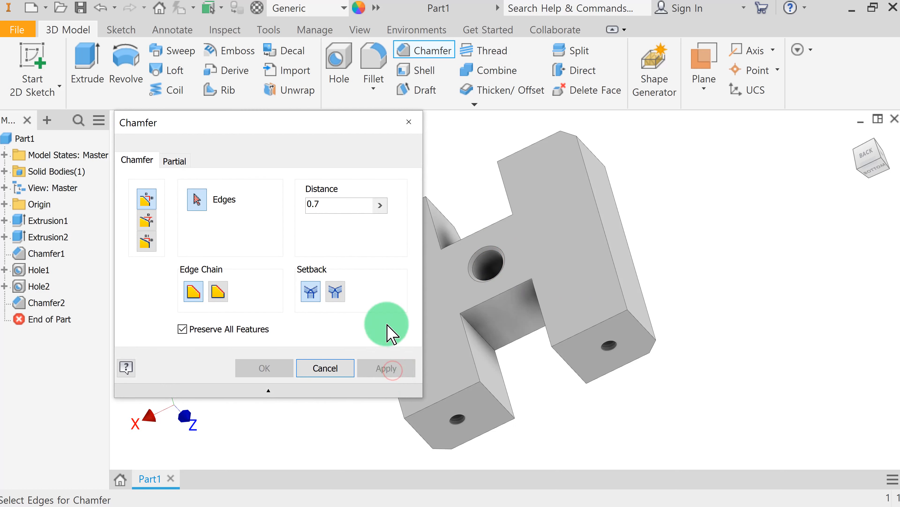
# Chamfer the rims of both tapped leg holes with a distance of 0.4 mm.
pyautogui.click(332, 202)
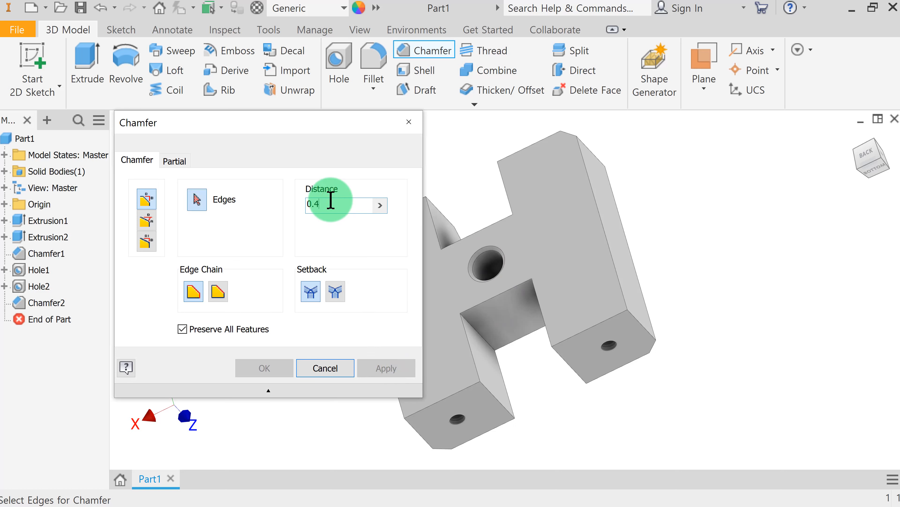
pyautogui.click(619, 343)
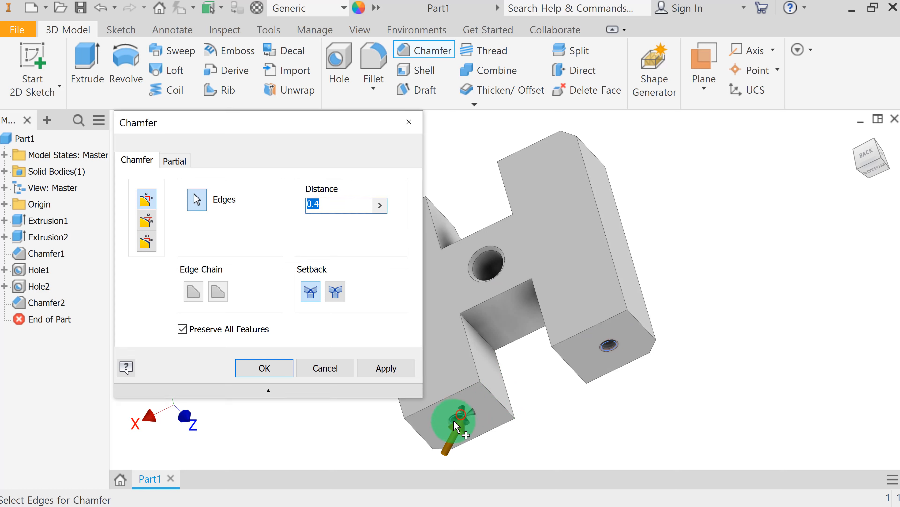
pyautogui.click(267, 368)
pyautogui.click(413, 362)
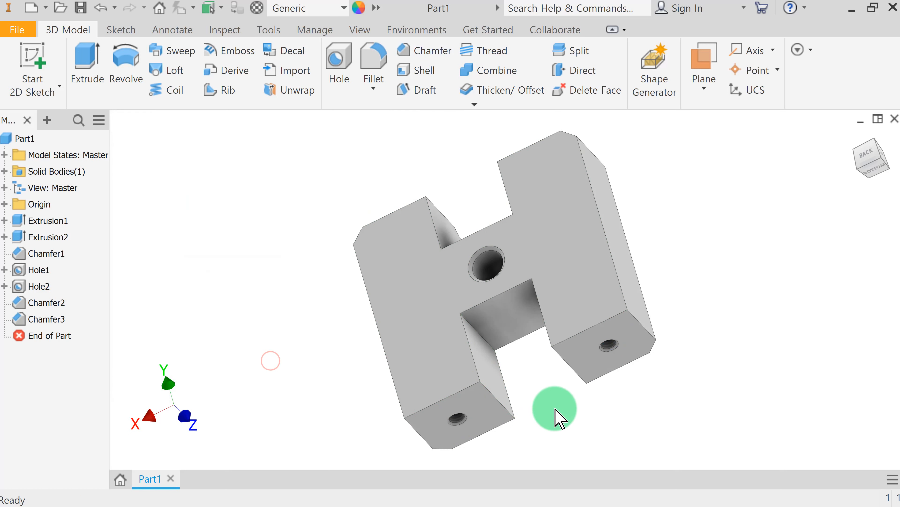
# Examine the chamfered tapped holes' threads and the central hole up close, and restore the isometric home view.
pyautogui.keyDown('shift'); pyautogui.moveTo(555, 408); pyautogui.dragTo(599, 232, button='middle'); pyautogui.keyUp('shift')
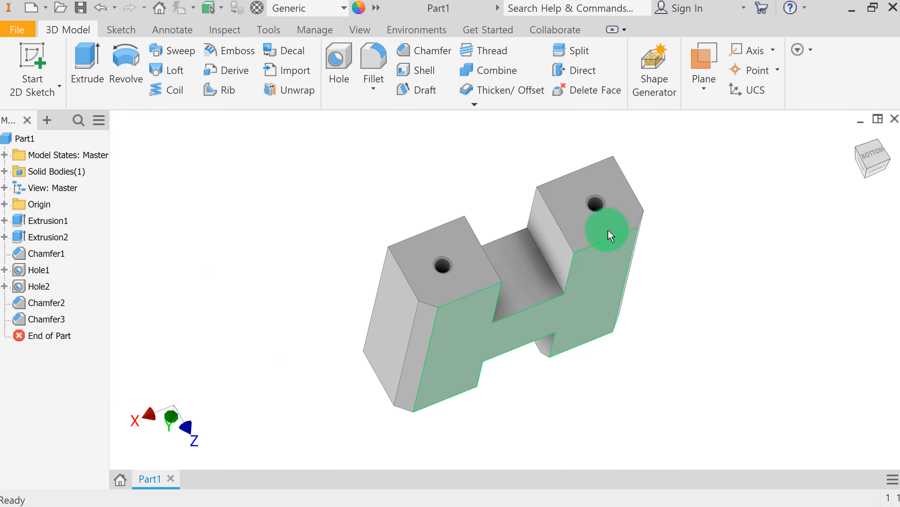
pyautogui.scroll(6, 609, 207)
pyautogui.scroll(-6, 612, 207)
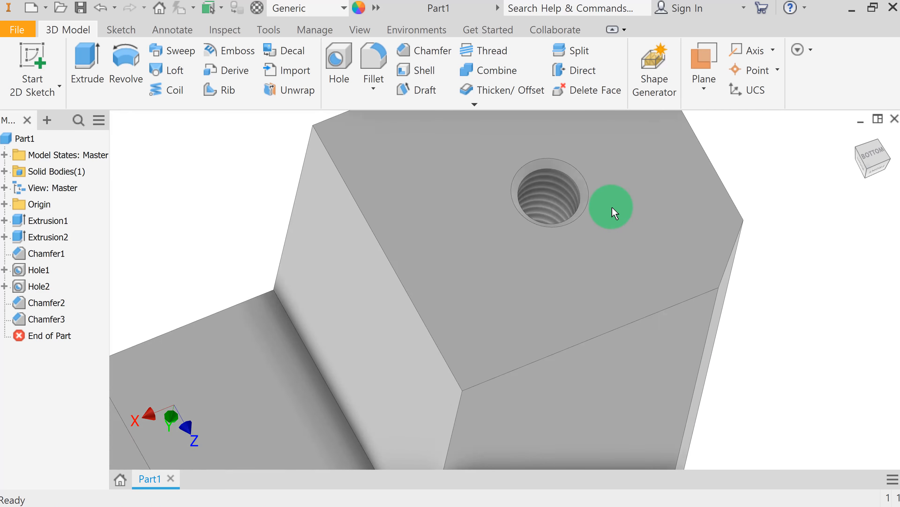
pyautogui.moveTo(603, 241); pyautogui.dragTo(643, 307, button='middle')
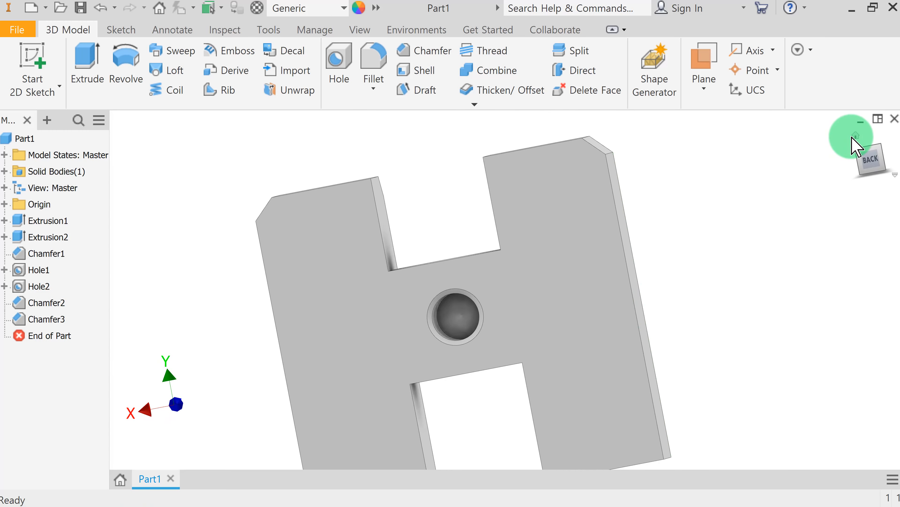
pyautogui.click(855, 138)
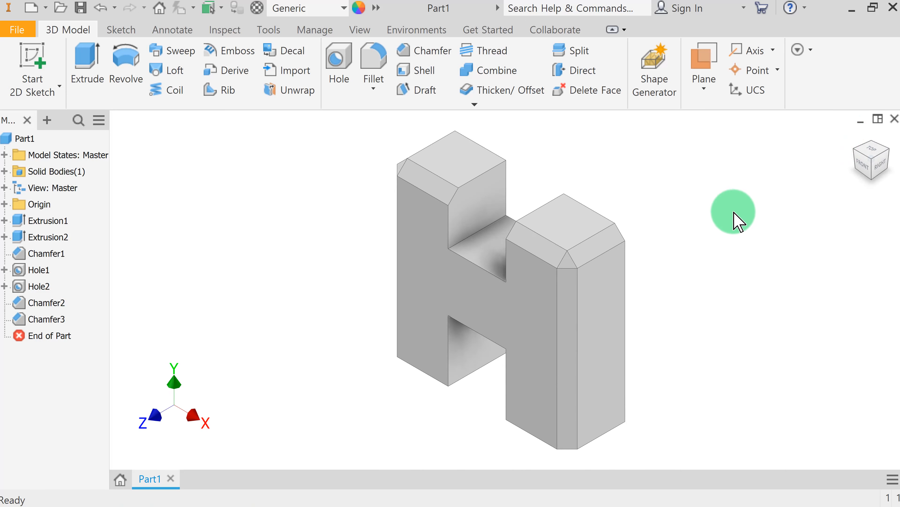